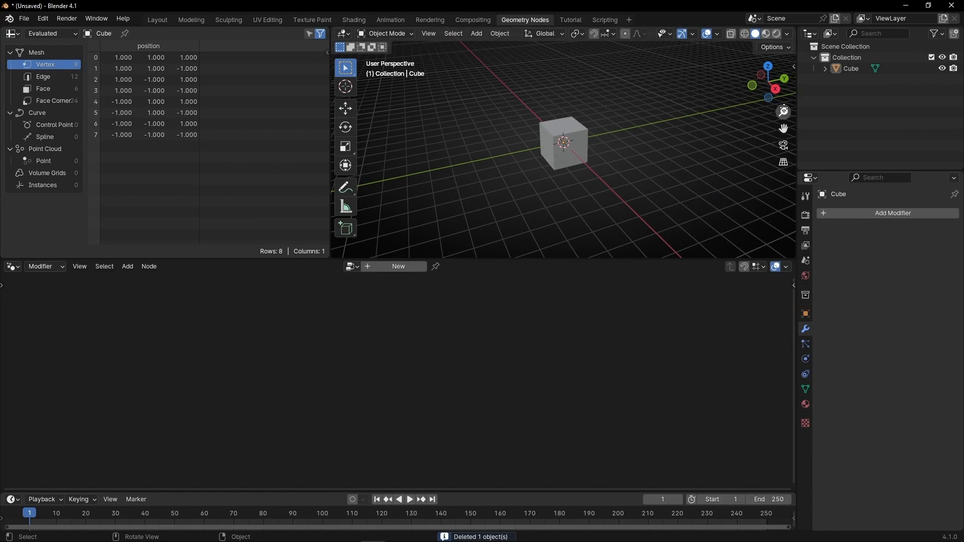
# Step: Create a new geometry node tree on the cube in an enlarged workspace with the timeline closed
pyautogui.moveTo(795, 108); pyautogui.dragTo(948, 111)
pyautogui.click(454, 266)
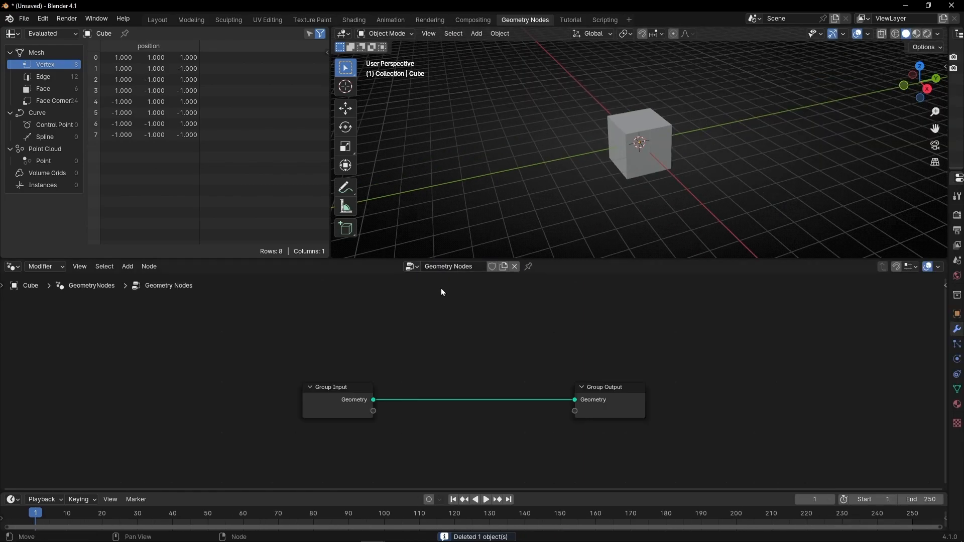
pyautogui.rightClick(292, 502)
pyautogui.click(278, 502)
# Step: Replace the Group Input node with a Cube mesh primitive whose Mesh feeds the Group Output's Geometry
pyautogui.click(349, 423)
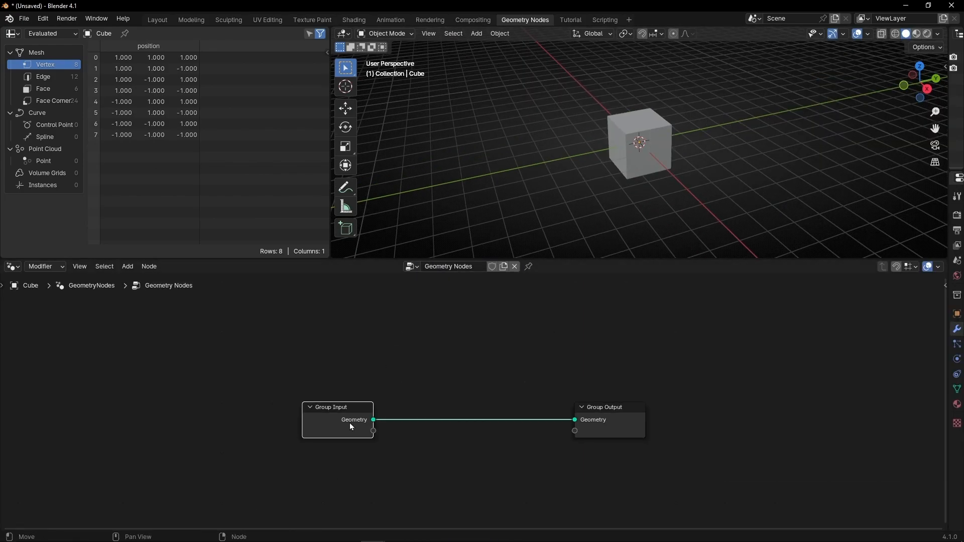
pyautogui.press('x')
pyautogui.hotkey('shift', 'a')
pyautogui.write('cube')
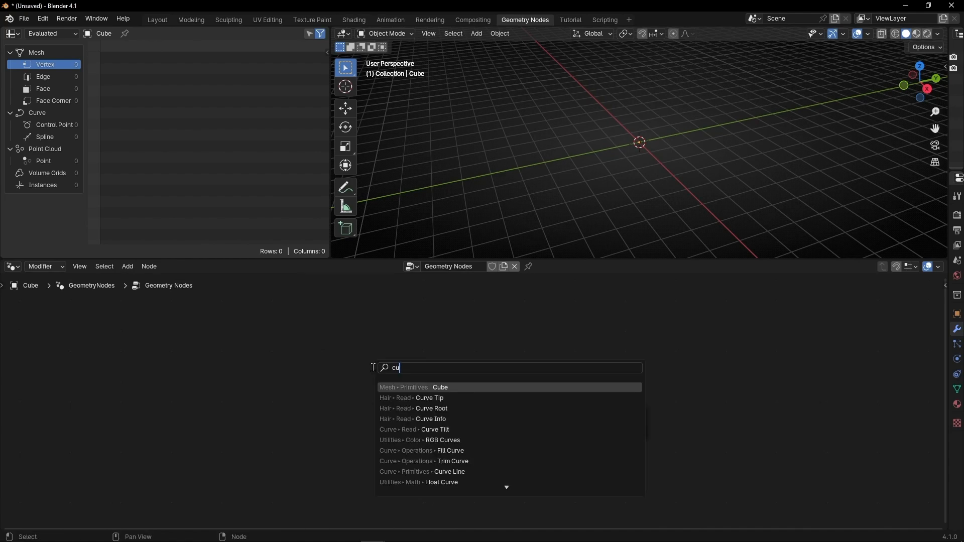
pyautogui.press('Return')
pyautogui.click(373, 367)
pyautogui.moveTo(444, 385); pyautogui.dragTo(574, 420)
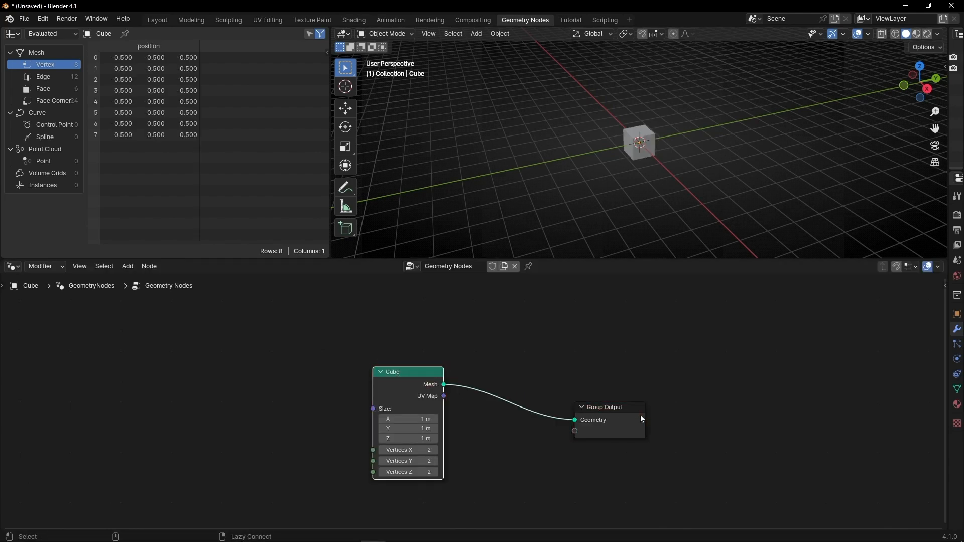
# Step: Arrange the Cube and Group Output nodes level with each other, leaving a wide gap between them
pyautogui.scroll(2, 457, 377)
pyautogui.scroll(5, 637, 169)
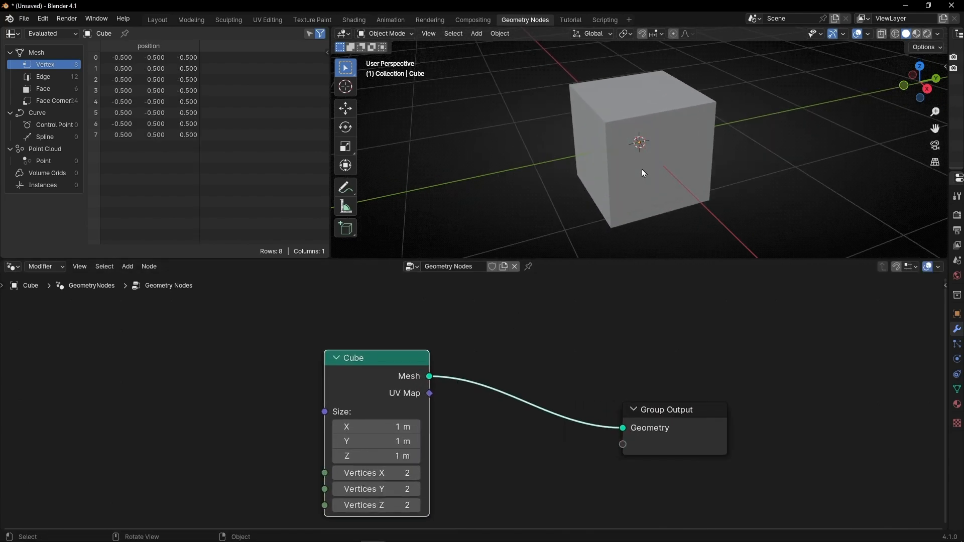
pyautogui.moveTo(642, 170); pyautogui.dragTo(621, 152, button='middle')
pyautogui.scroll(3, 653, 158)
pyautogui.scroll(-3, 620, 152)
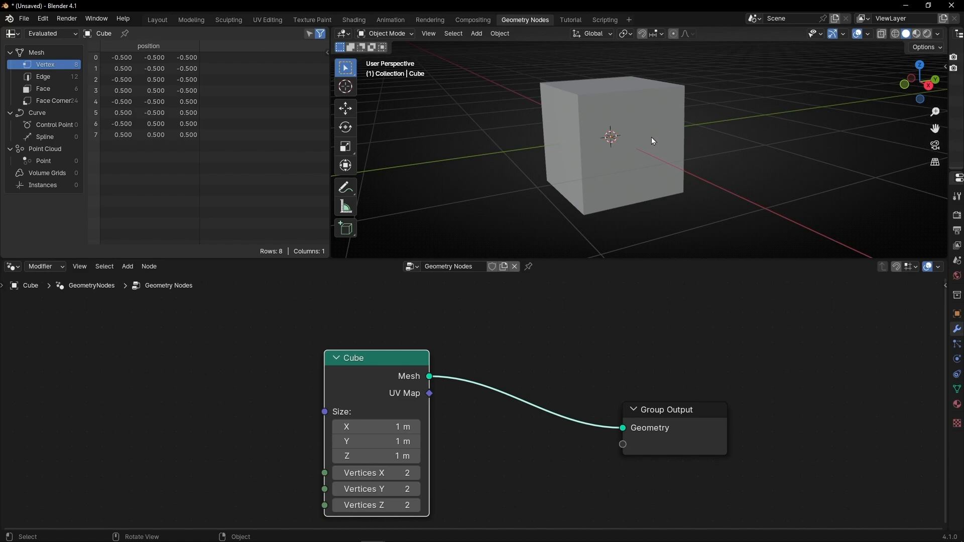
pyautogui.moveTo(423, 359); pyautogui.dragTo(375, 324)
pyautogui.moveTo(679, 410); pyautogui.dragTo(679, 324)
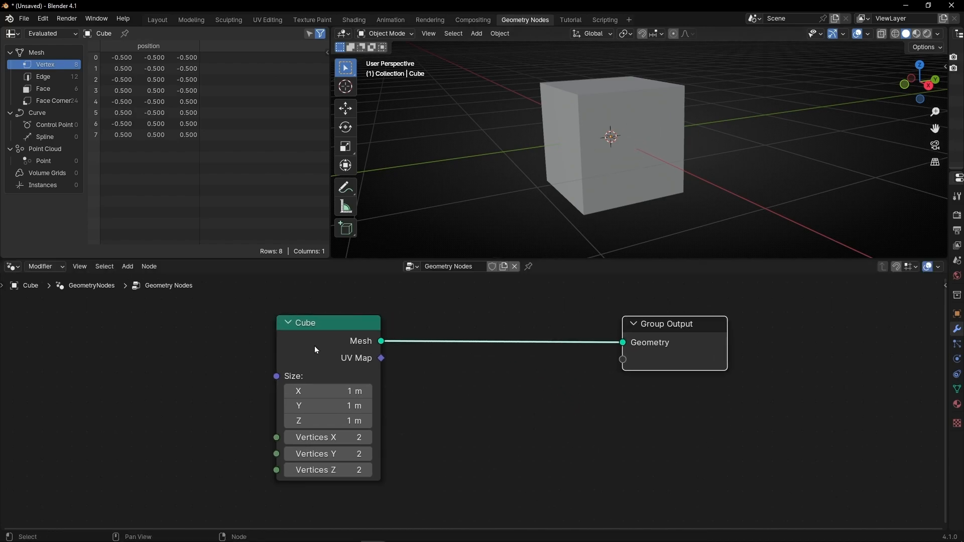
pyautogui.moveTo(314, 346); pyautogui.dragTo(255, 347)
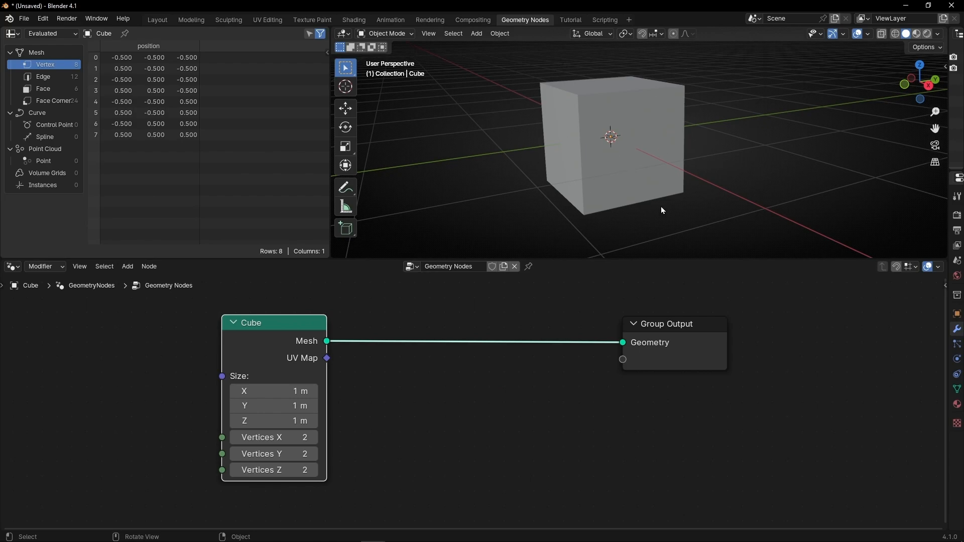
pyautogui.moveTo(653, 351); pyautogui.dragTo(688, 351)
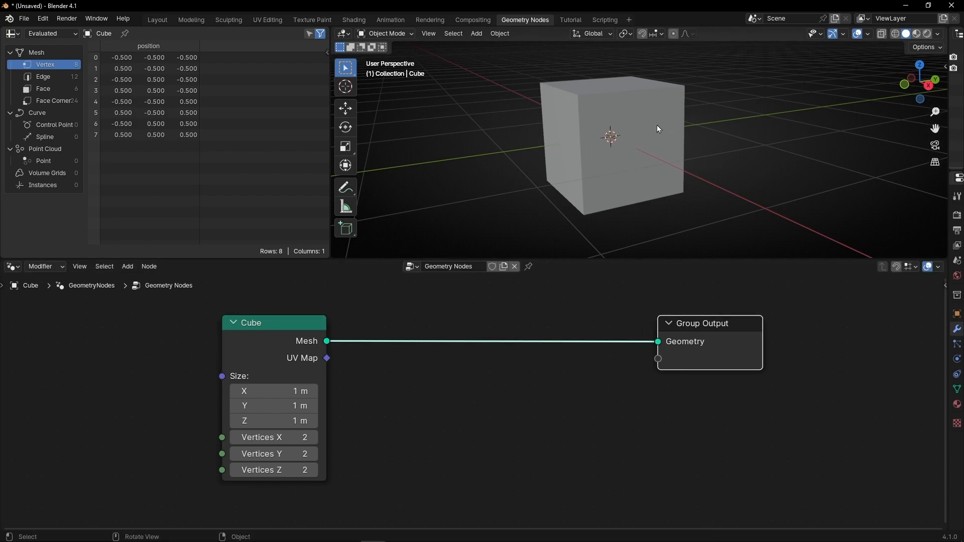
# Step: View the object's original mesh in Edit Mode and return to Object Mode
pyautogui.moveTo(657, 125); pyautogui.dragTo(648, 75, button='middle')
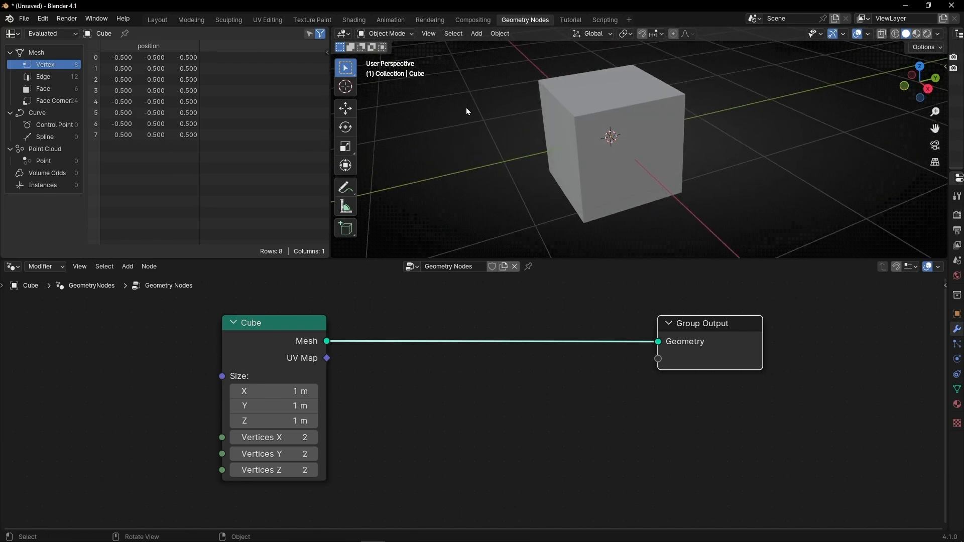
pyautogui.click(398, 34)
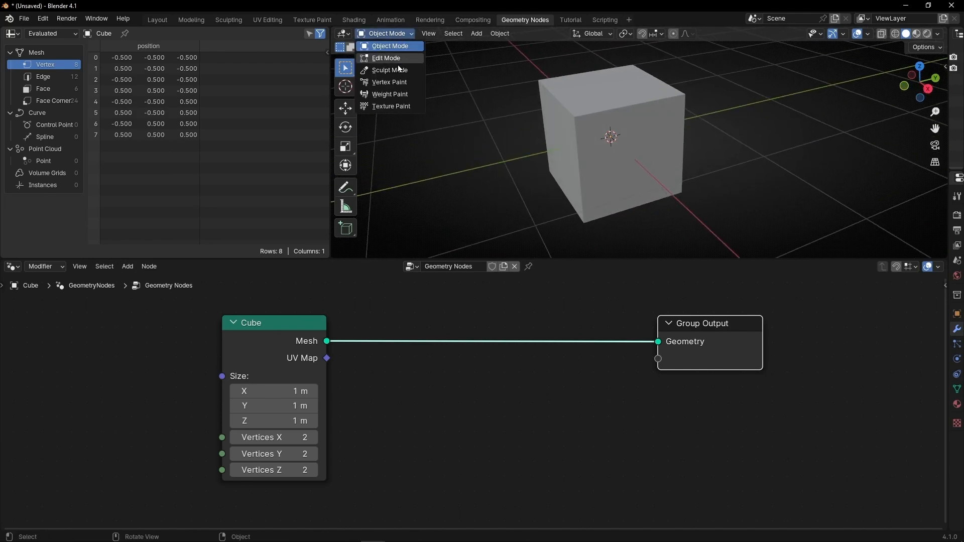
pyautogui.click(398, 57)
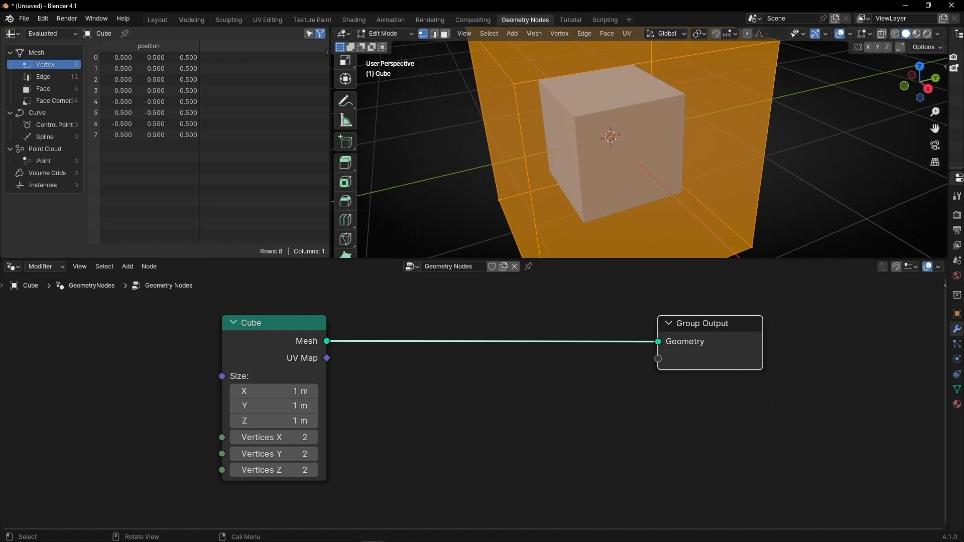
pyautogui.click(402, 33)
pyautogui.click(398, 46)
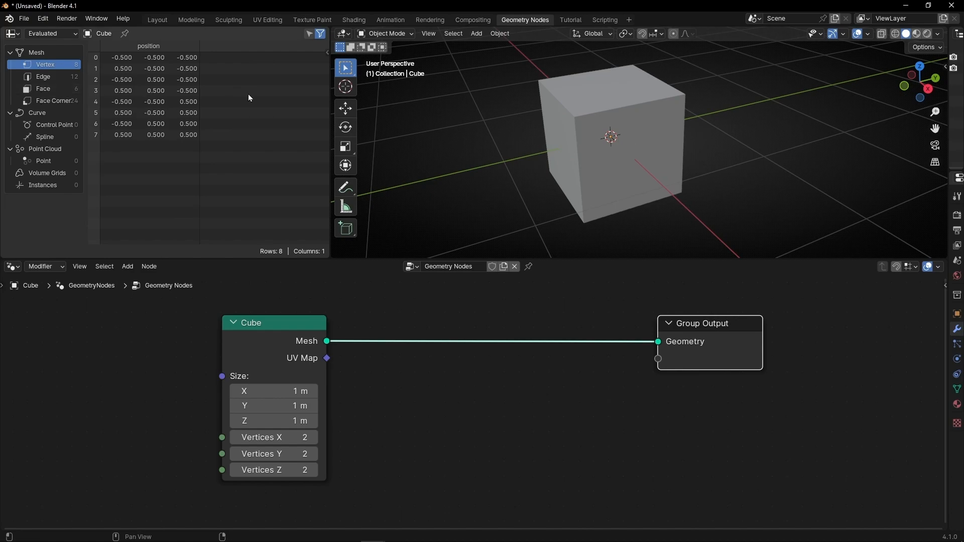
# Step: Enlarge the 3D viewport and insert an Extrude Mesh node between the Cube and Group Output nodes
pyautogui.moveTo(333, 101); pyautogui.dragTo(93, 110)
pyautogui.hotkey('shift', 'a')
pyautogui.write('extr')
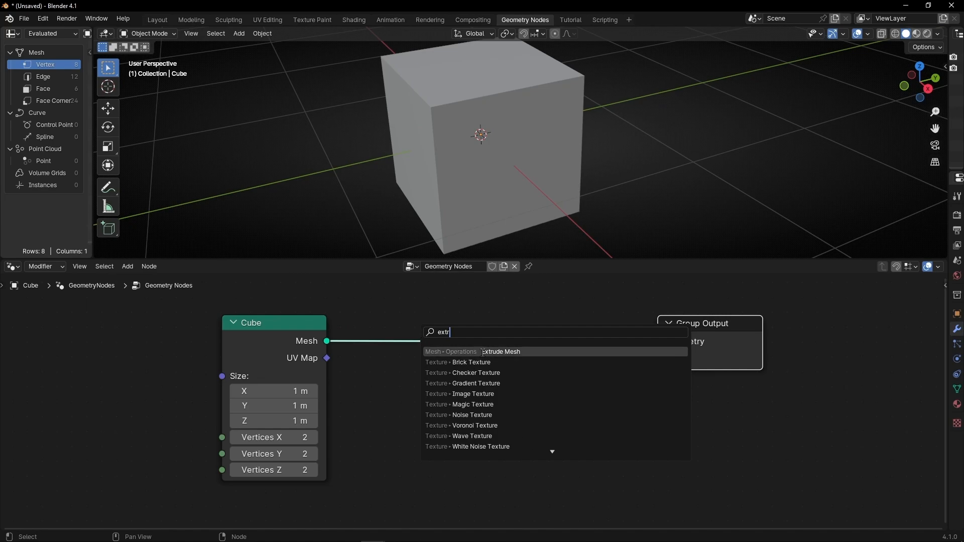
pyautogui.press('Return')
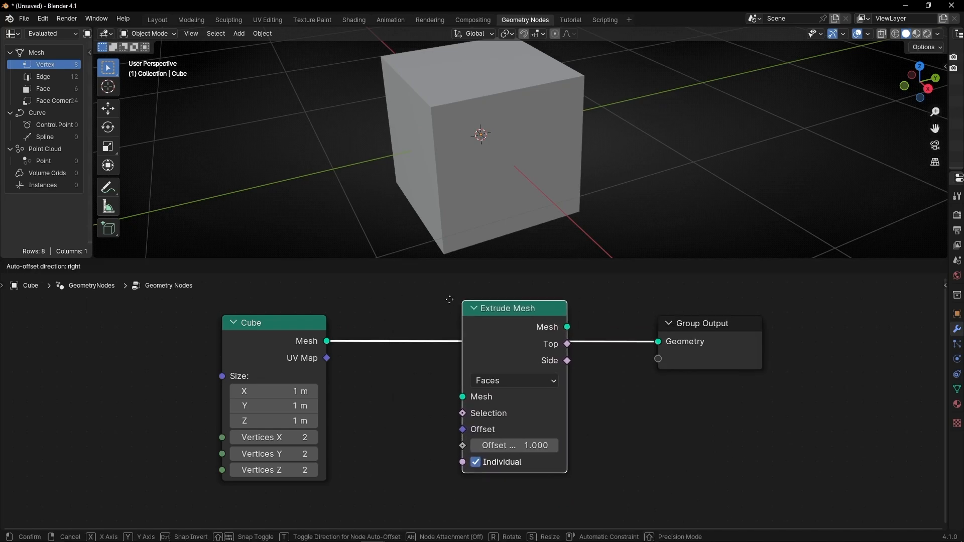
pyautogui.click(436, 302)
pyautogui.scroll(-4, 527, 174)
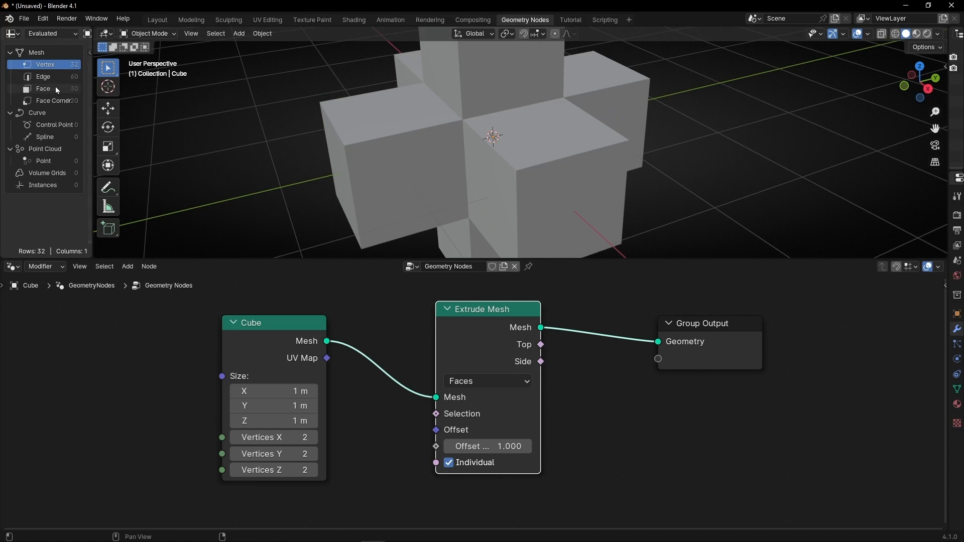
# Step: Set the Extrude Mesh node's Offset Scale to 0
pyautogui.click(490, 446)
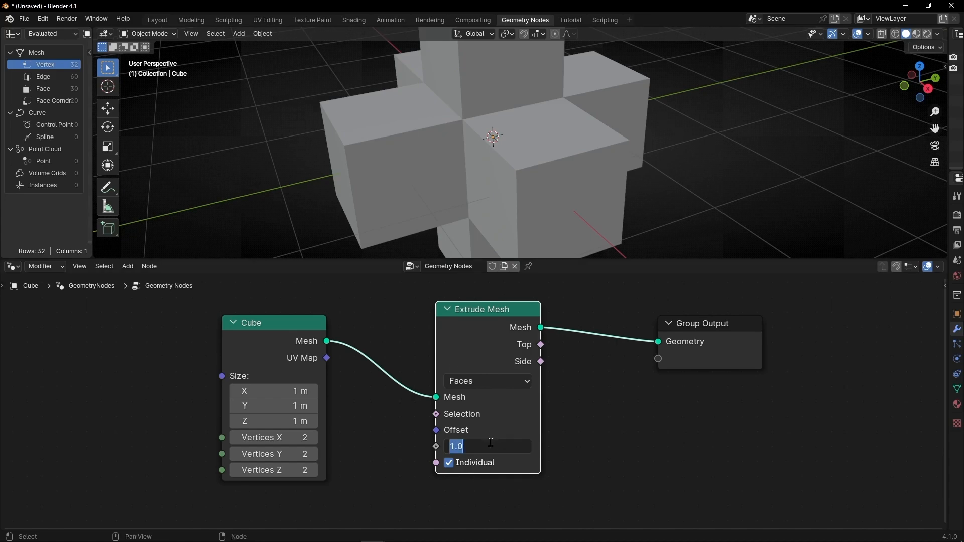
pyautogui.write('0')
pyautogui.press('Return')
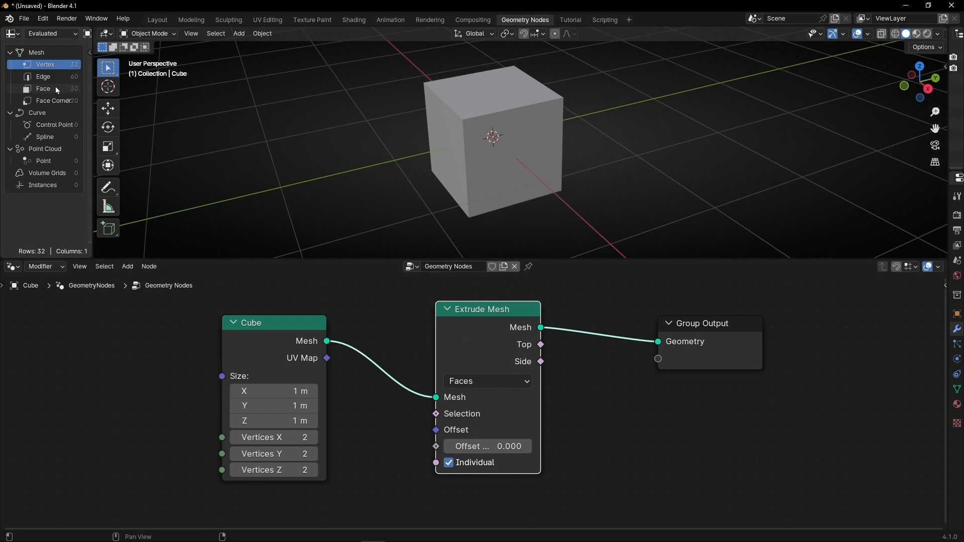
# Step: Insert a Scale Elements node between the Extrude Mesh and Group Output nodes, moving the Group Output aside to make room
pyautogui.moveTo(604, 367); pyautogui.dragTo(433, 368, button='middle')
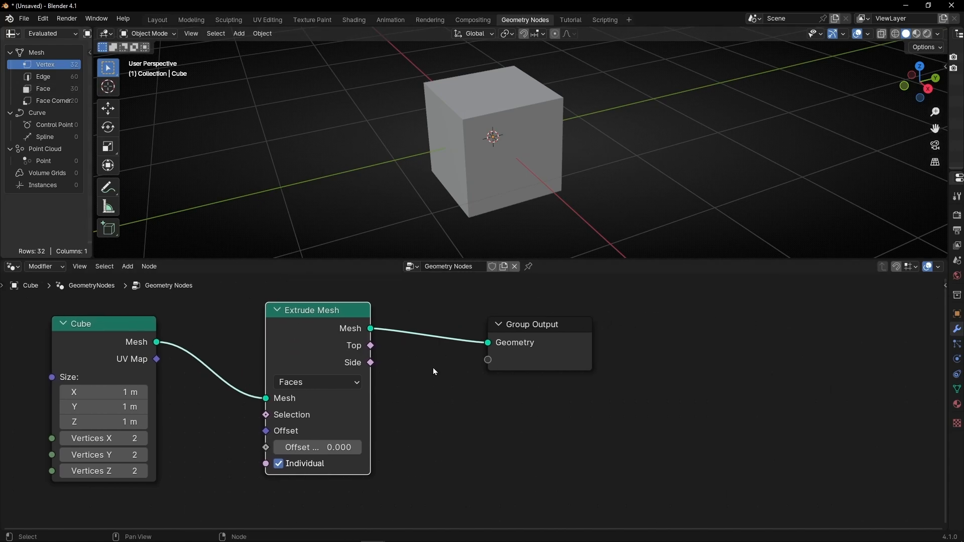
pyautogui.moveTo(526, 348); pyautogui.dragTo(623, 347)
pyautogui.hotkey('shift', 'a')
pyautogui.write('sc')
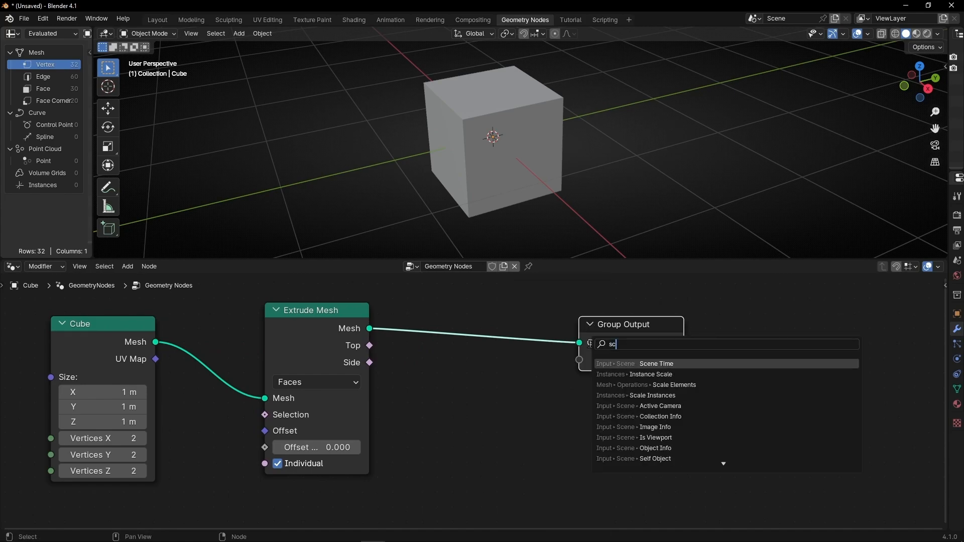
pyautogui.write('ale')
pyautogui.press('Down')
pyautogui.press('Return')
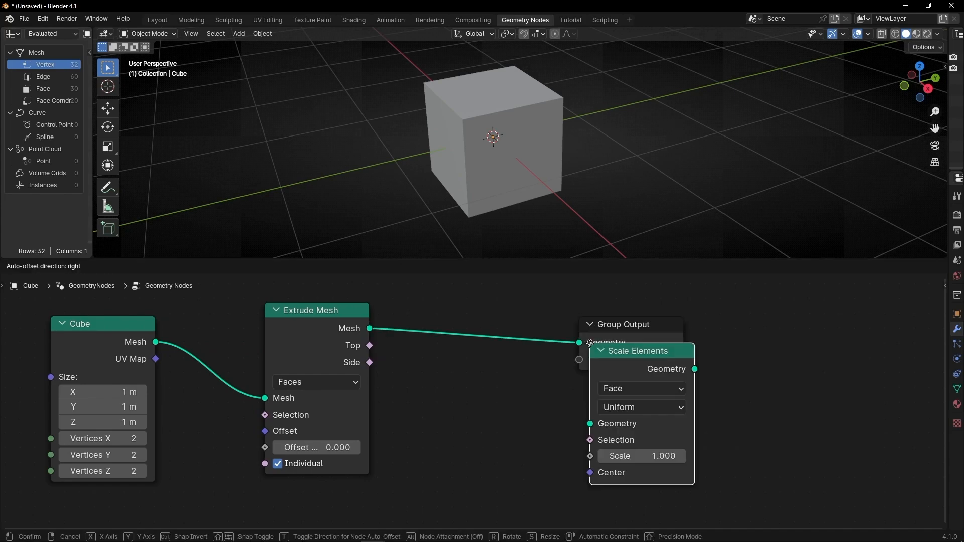
pyautogui.click(435, 305)
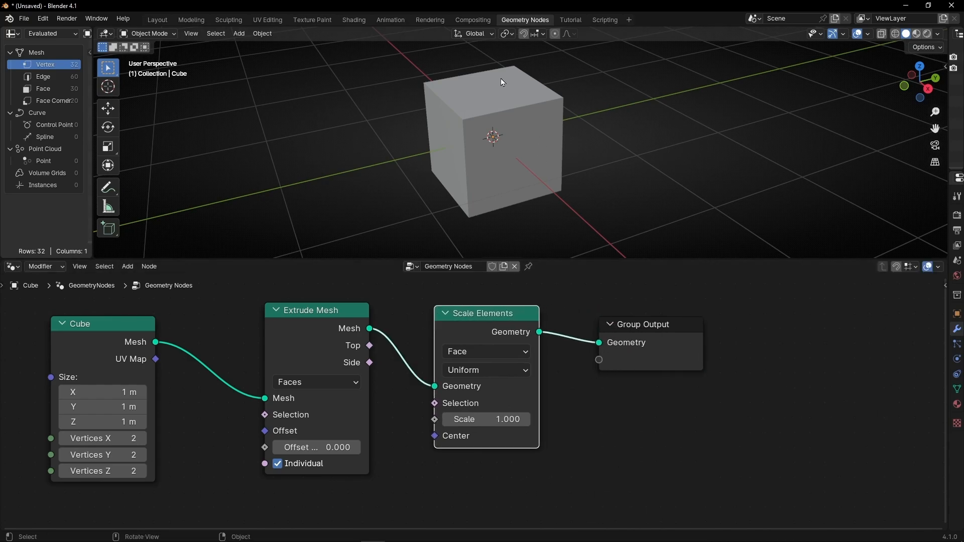
# Step: Try larger and smaller Scale values on the Scale Elements node, down to 0.8, and leave it at 1.1
pyautogui.click(526, 420)
pyautogui.click(526, 420)
pyautogui.click(526, 420)
pyautogui.click(447, 420)
pyautogui.click(447, 420)
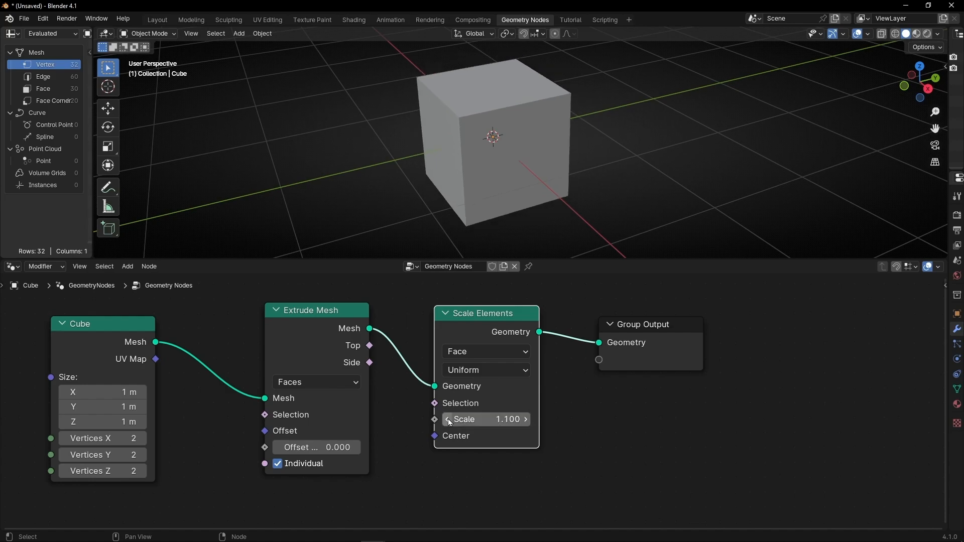
pyautogui.click(447, 420)
pyautogui.click(447, 419)
pyautogui.click(447, 419)
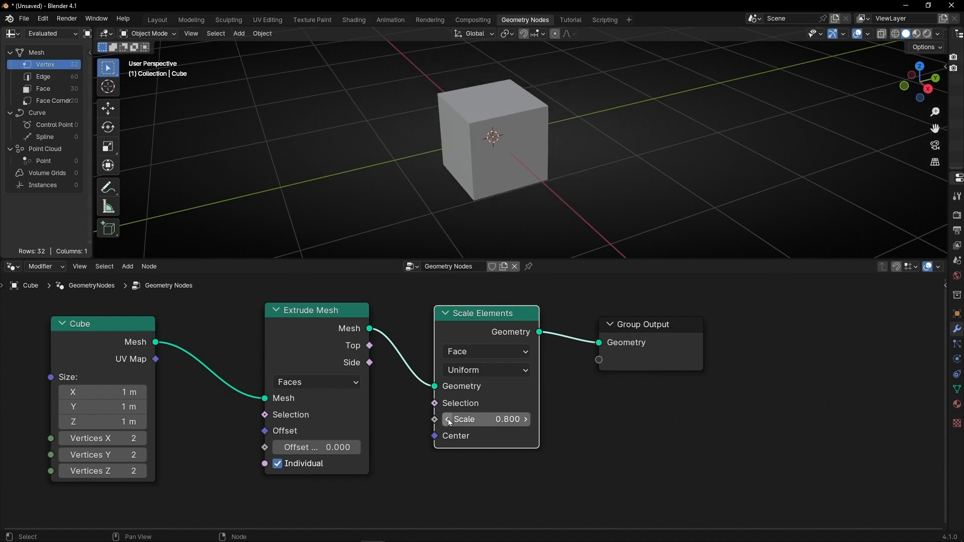
pyautogui.click(525, 419)
pyautogui.click(524, 419)
pyautogui.click(525, 419)
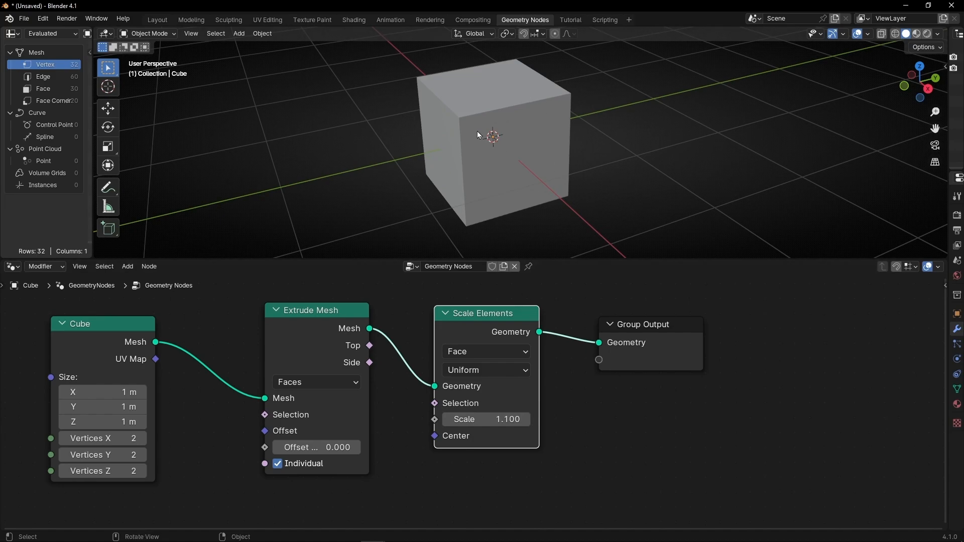
# Step: Set the Extrude Mesh node's Offset Scale to 0.3
pyautogui.scroll(2, 541, 198)
pyautogui.moveTo(541, 197); pyautogui.dragTo(549, 64, button='middle')
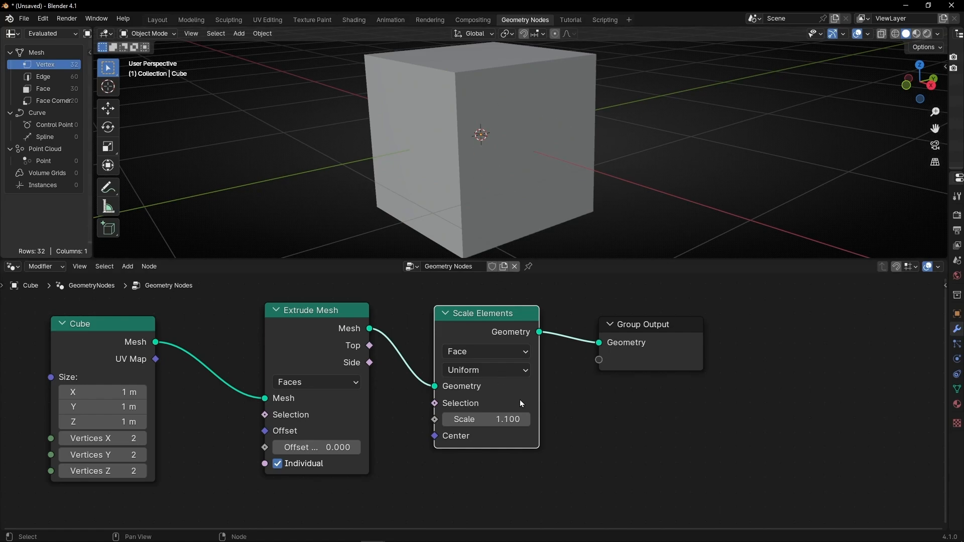
pyautogui.click(353, 447)
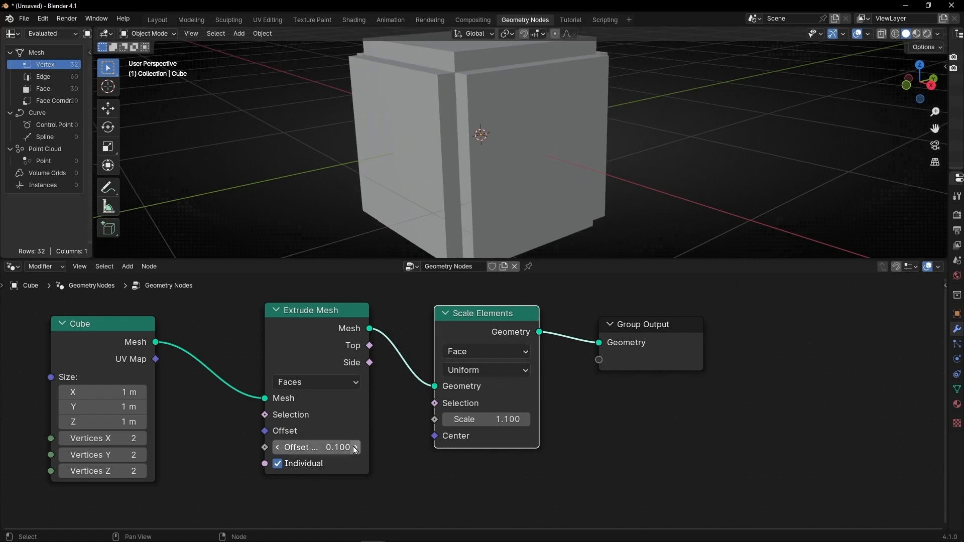
pyautogui.click(356, 447)
pyautogui.click(356, 447)
pyautogui.moveTo(543, 196); pyautogui.dragTo(580, 190, button='middle')
# Step: Annotate one extruded end face with an arrow, the word "Top" and a circle around it, and erase the annotation
pyautogui.click(108, 188)
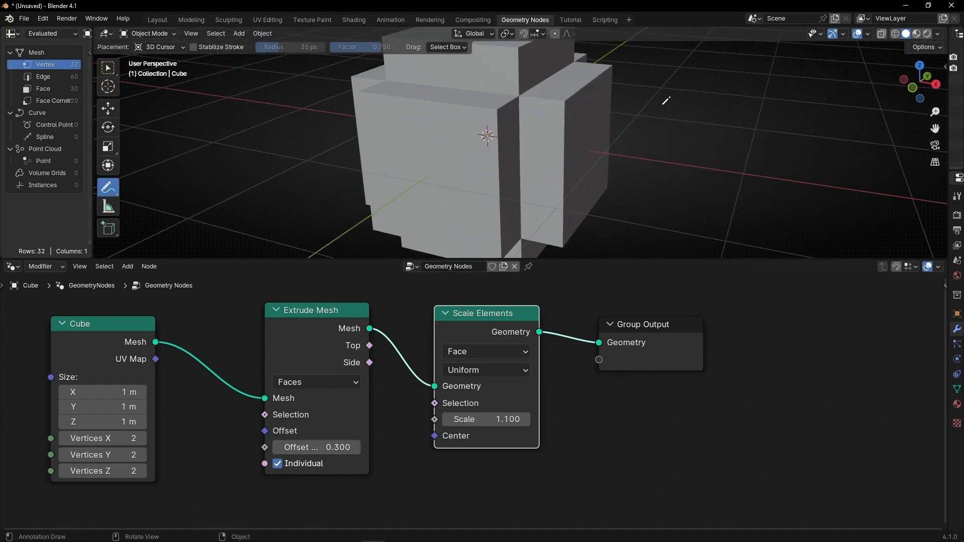
pyautogui.moveTo(665, 98)
pyautogui.mouseDown()
pyautogui.moveTo(593, 137)
pyautogui.moveTo(602, 153)
pyautogui.mouseUp()
pyautogui.moveTo(451, 161)
pyautogui.mouseDown()
pyautogui.moveTo(415, 162)
pyautogui.moveTo(677, 121)
pyautogui.moveTo(671, 126)
pyautogui.mouseUp()
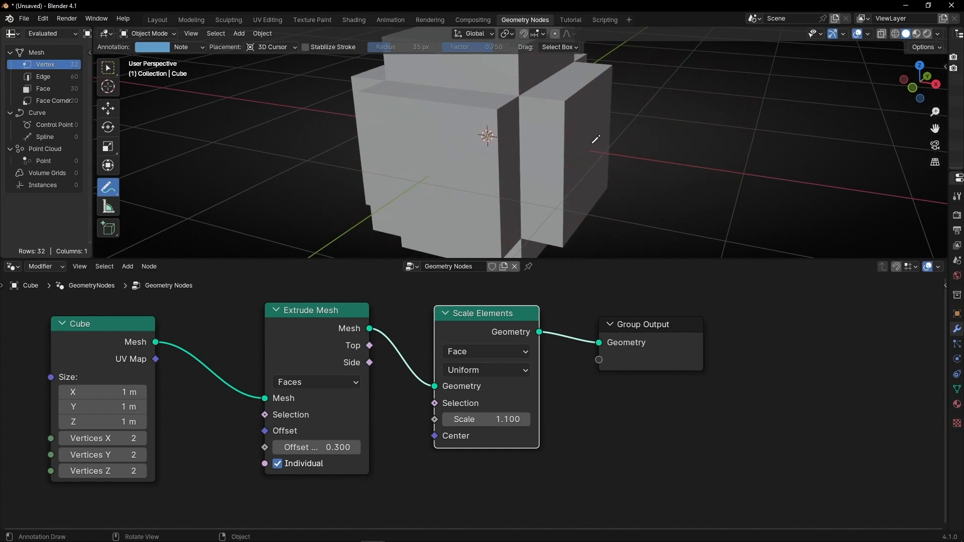
pyautogui.moveTo(590, 146)
pyautogui.mouseDown()
pyautogui.moveTo(650, 144)
pyautogui.moveTo(657, 158)
pyautogui.mouseUp()
pyautogui.moveTo(701, 103); pyautogui.dragTo(701, 145)
pyautogui.moveTo(656, 107); pyautogui.dragTo(729, 106)
pyautogui.moveTo(731, 120)
pyautogui.mouseDown()
pyautogui.moveTo(724, 133)
pyautogui.moveTo(752, 195)
pyautogui.moveTo(764, 136)
pyautogui.mouseUp()
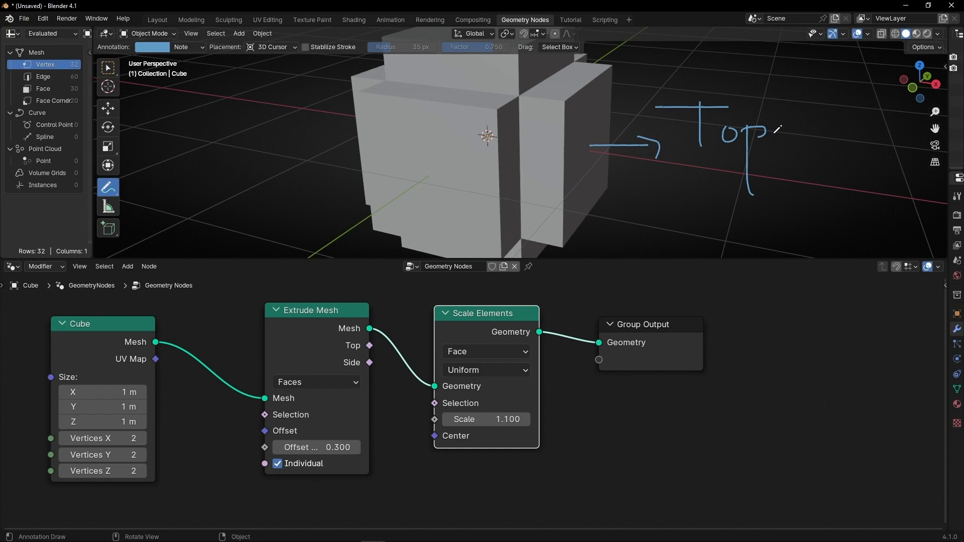
pyautogui.moveTo(604, 75)
pyautogui.mouseDown()
pyautogui.moveTo(583, 79)
pyautogui.moveTo(556, 208)
pyautogui.moveTo(607, 209)
pyautogui.moveTo(609, 76)
pyautogui.mouseUp()
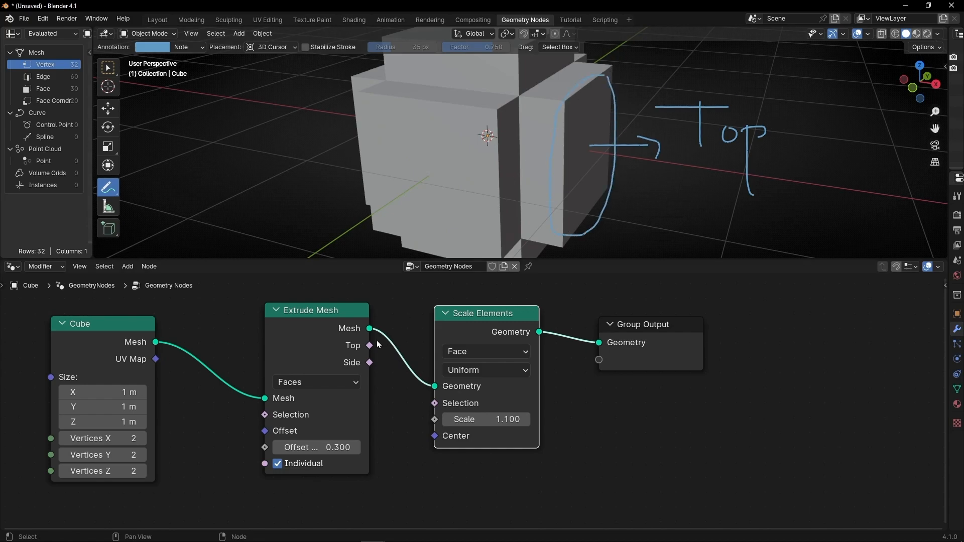
pyautogui.keyDown('ctrl'); pyautogui.moveTo(582, 150); pyautogui.dragTo(723, 126); pyautogui.keyUp('ctrl')
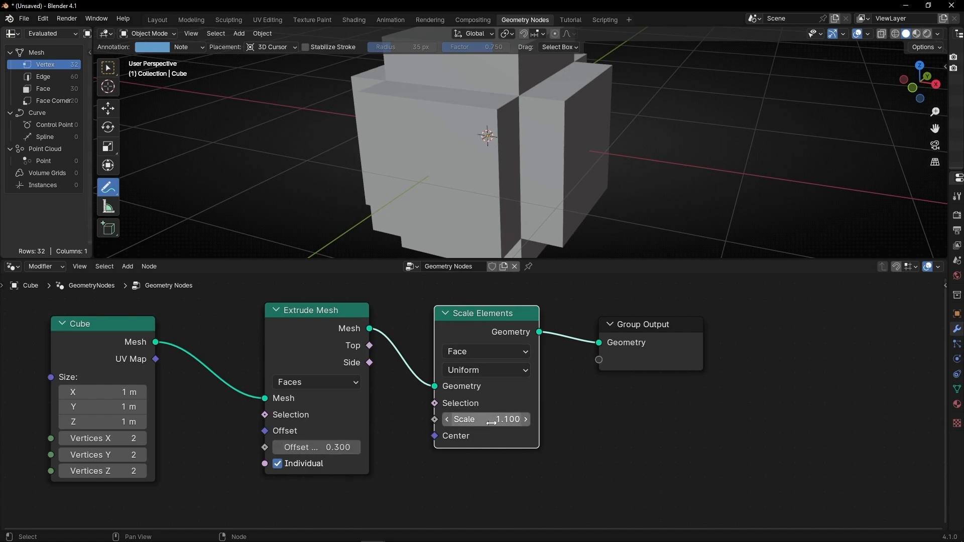
# Step: Connect the Extrude Mesh node's Top output to the Scale Elements Selection input and circle the extruded end face with an annotation
pyautogui.moveTo(486, 421); pyautogui.dragTo(446, 422)
pyautogui.hotkey('ctrl', 'z')
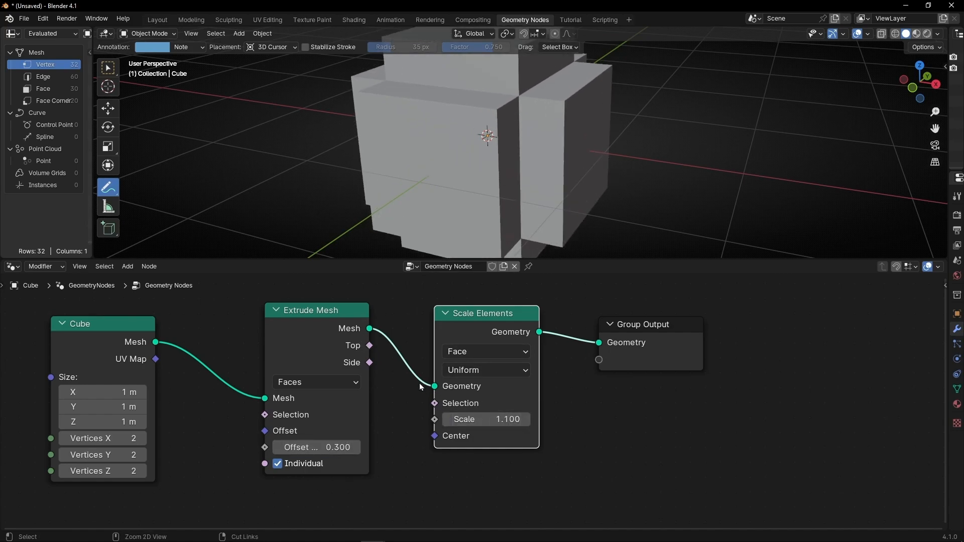
pyautogui.moveTo(370, 346); pyautogui.dragTo(435, 403)
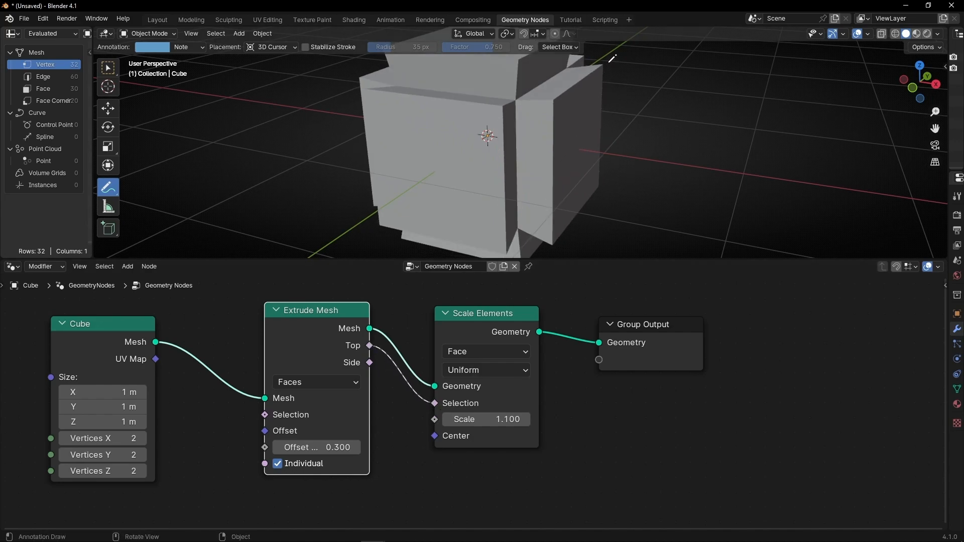
pyautogui.moveTo(607, 63)
pyautogui.mouseDown()
pyautogui.moveTo(555, 75)
pyautogui.moveTo(533, 178)
pyautogui.moveTo(545, 244)
pyautogui.moveTo(628, 151)
pyautogui.moveTo(618, 61)
pyautogui.mouseUp()
# Step: Set the Scale Elements node's Scale to 1.3
pyautogui.click(524, 421)
pyautogui.write('1.3')
pyautogui.press('Return')
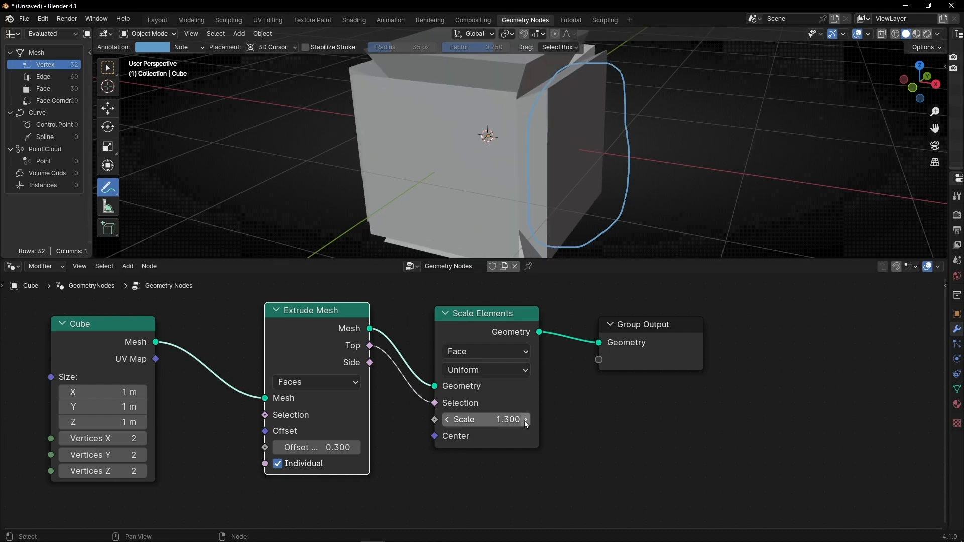
# Step: Set the Scale Elements node's Scale to 0.3 and erase the circle annotation around the extruded end face
pyautogui.scroll(-3, 595, 163)
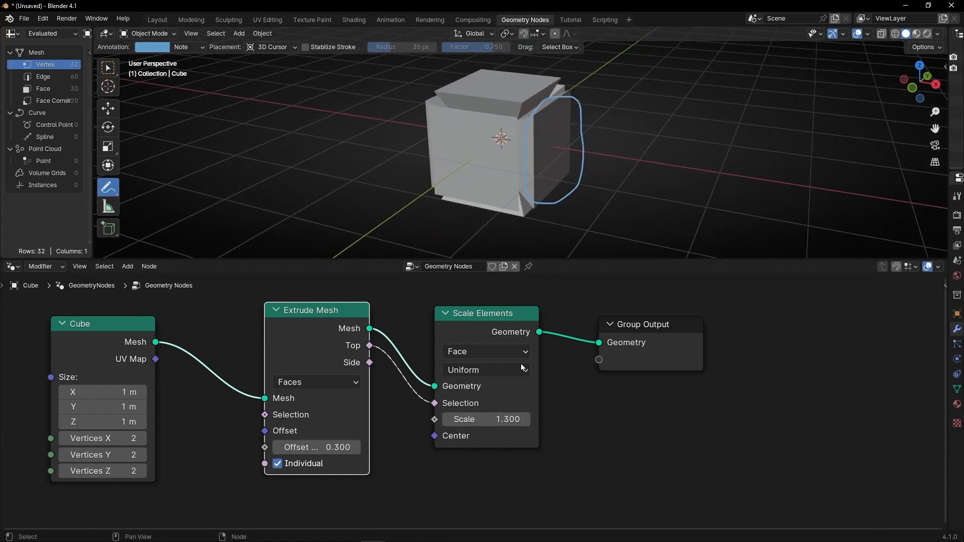
pyautogui.moveTo(447, 423)
pyautogui.mouseDown()
pyautogui.moveTo(417, 423)
pyautogui.moveTo(447, 423)
pyautogui.mouseUp()
pyautogui.keyDown('ctrl'); pyautogui.moveTo(646, 116); pyautogui.dragTo(531, 217); pyautogui.keyUp('ctrl')
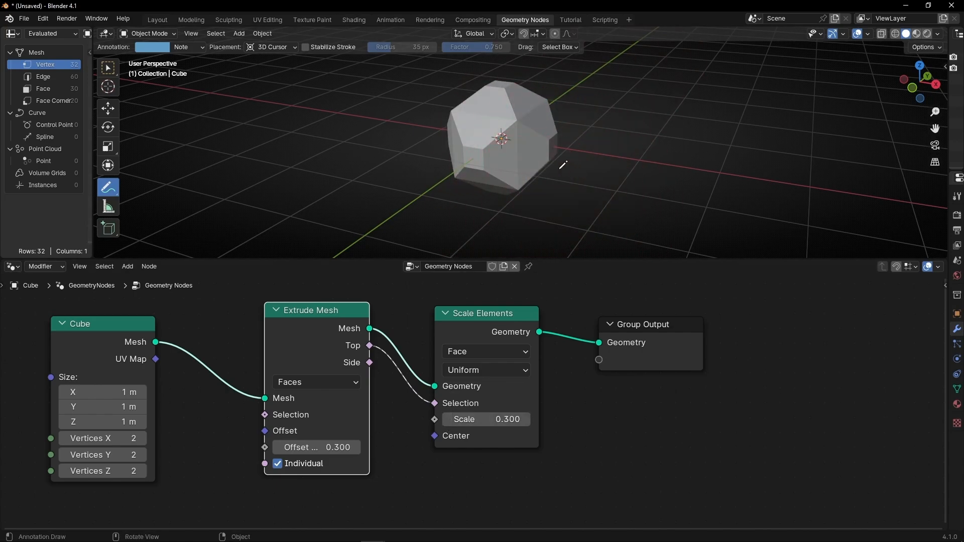
pyautogui.scroll(3, 561, 168)
pyautogui.moveTo(563, 165)
pyautogui.mouseDown(button='middle')
pyautogui.moveTo(532, 179)
pyautogui.moveTo(568, 179)
pyautogui.mouseUp(button='middle')
# Step: Set the Extrude Mesh node's Offset Scale to 0 and display the cube in wireframe shading
pyautogui.click(318, 447)
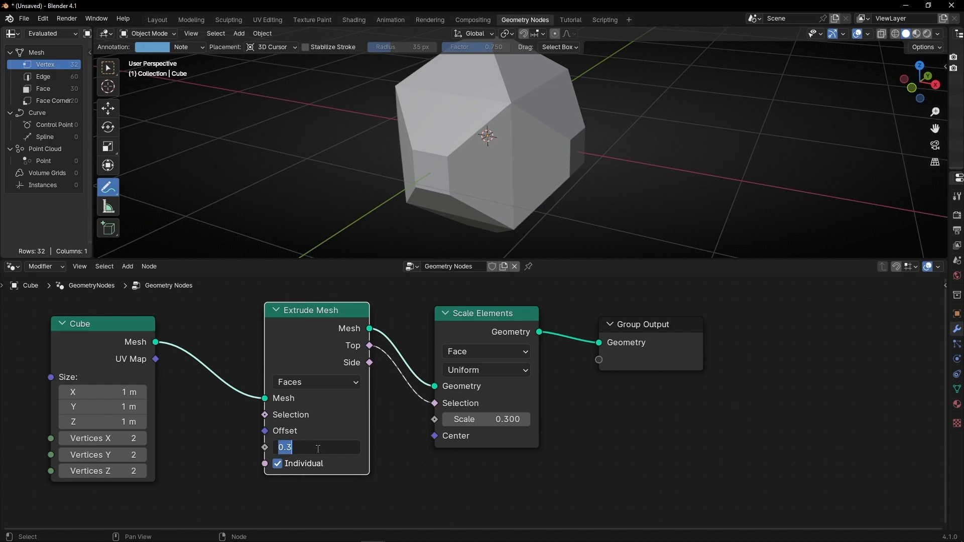
pyautogui.write('0')
pyautogui.press('Return')
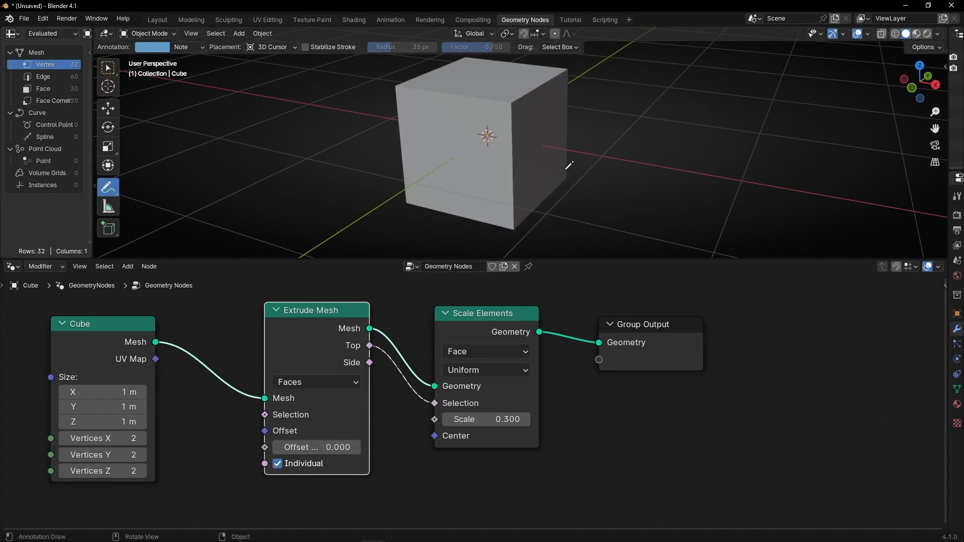
pyautogui.click(895, 33)
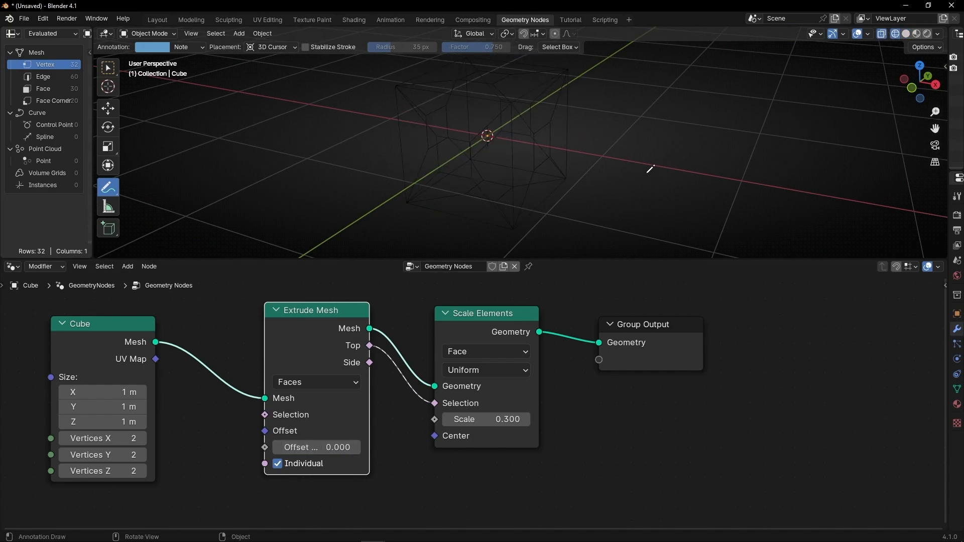
pyautogui.moveTo(648, 166)
pyautogui.mouseDown(button='middle')
pyautogui.moveTo(613, 166)
pyautogui.moveTo(560, 142)
pyautogui.mouseUp(button='middle')
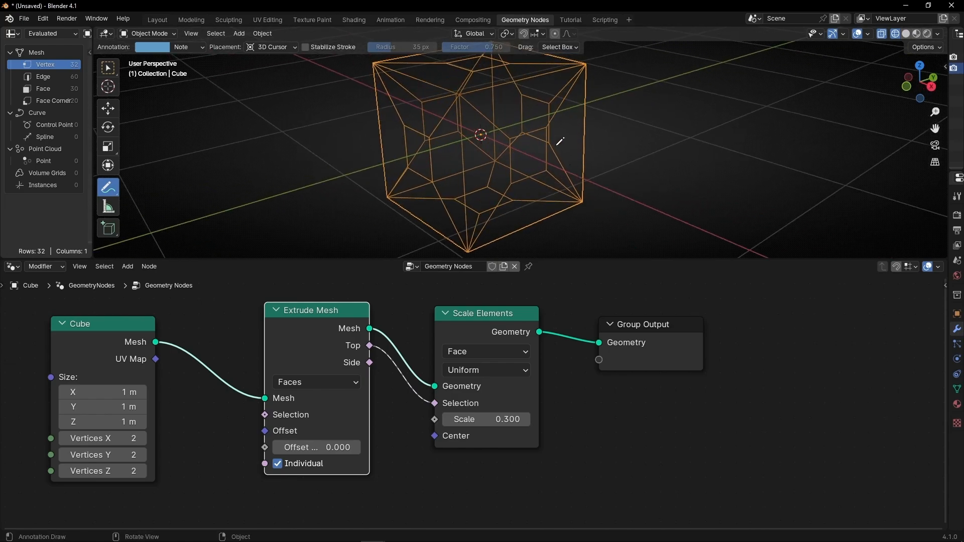
# Step: Set the Scale Elements node's Scale to 0.6
pyautogui.click(529, 420)
pyautogui.click(530, 420)
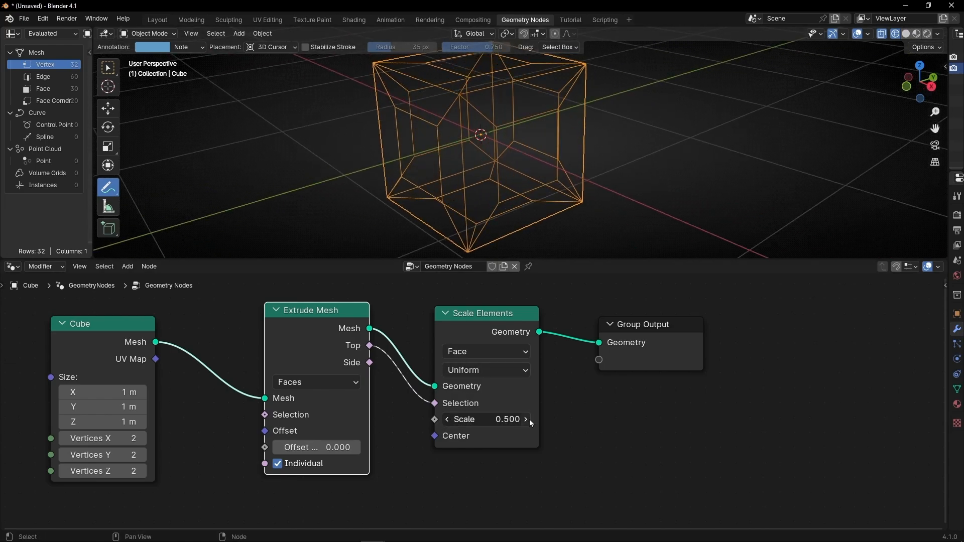
pyautogui.click(529, 420)
pyautogui.click(529, 419)
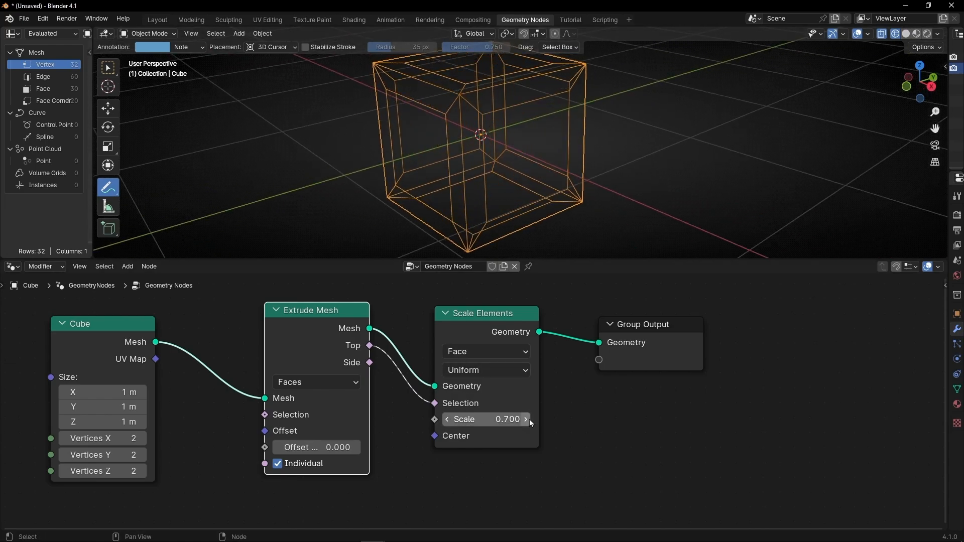
pyautogui.click(448, 420)
pyautogui.moveTo(534, 194); pyautogui.dragTo(556, 107, button='middle')
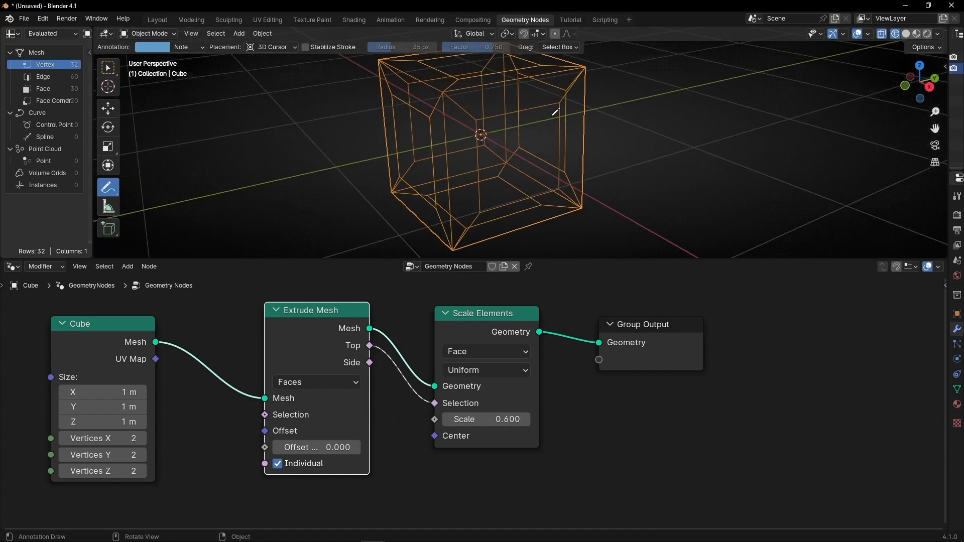
# Step: Outline one inset face of the cube and mark it with an X using annotations, and undo those strokes
pyautogui.moveTo(556, 100)
pyautogui.mouseDown()
pyautogui.moveTo(470, 126)
pyautogui.moveTo(499, 209)
pyautogui.moveTo(568, 158)
pyautogui.moveTo(563, 104)
pyautogui.moveTo(504, 161)
pyautogui.moveTo(535, 168)
pyautogui.mouseUp()
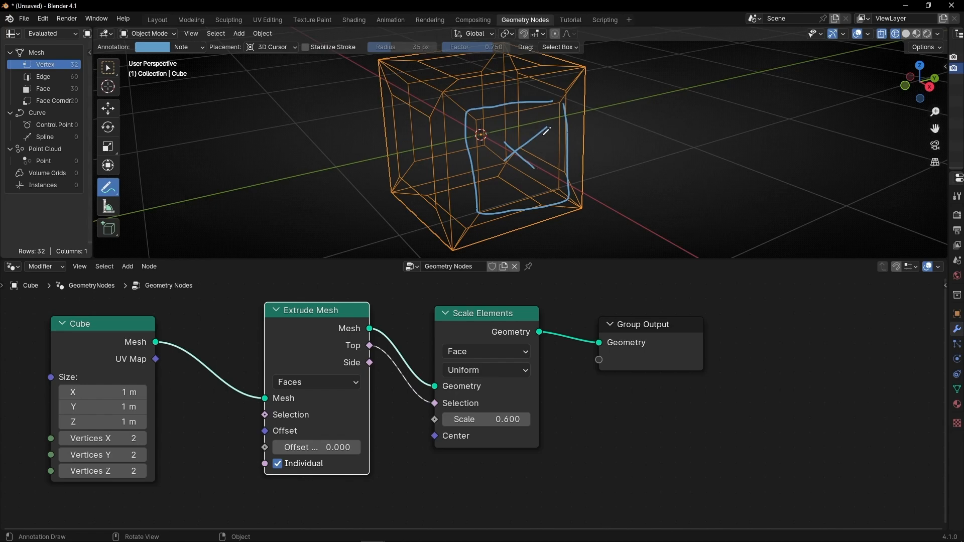
pyautogui.hotkey('ctrl', 'z')
pyautogui.hotkey('ctrl', 'z')
pyautogui.hotkey('ctrl', 'z')
# Step: Add a Delete Geometry node on the link between the Scale Elements and Group Output nodes, moving Group Output aside to make room
pyautogui.moveTo(739, 423); pyautogui.dragTo(586, 421, button='middle')
pyautogui.scroll(-5, 557, 387)
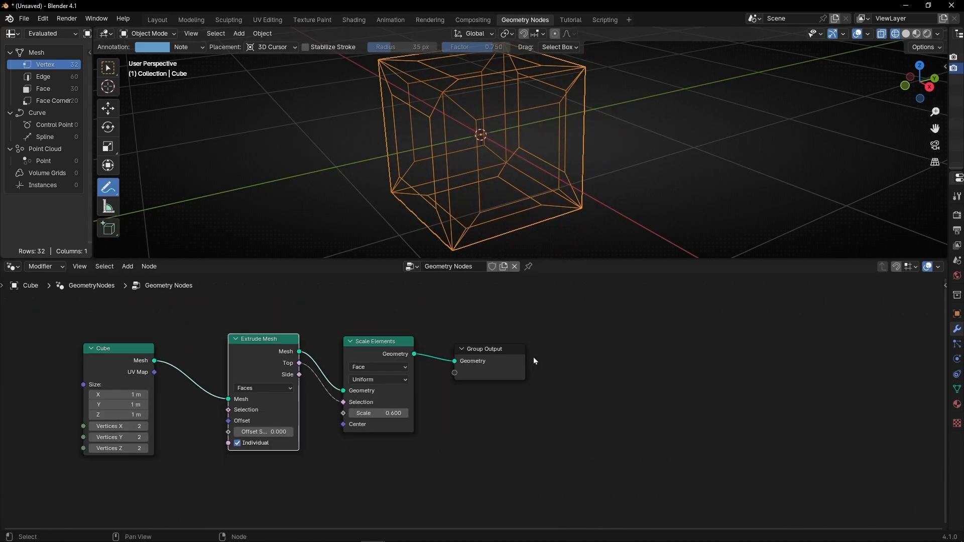
pyautogui.moveTo(520, 361); pyautogui.dragTo(628, 359)
pyautogui.hotkey('shift', 'a')
pyautogui.write('de')
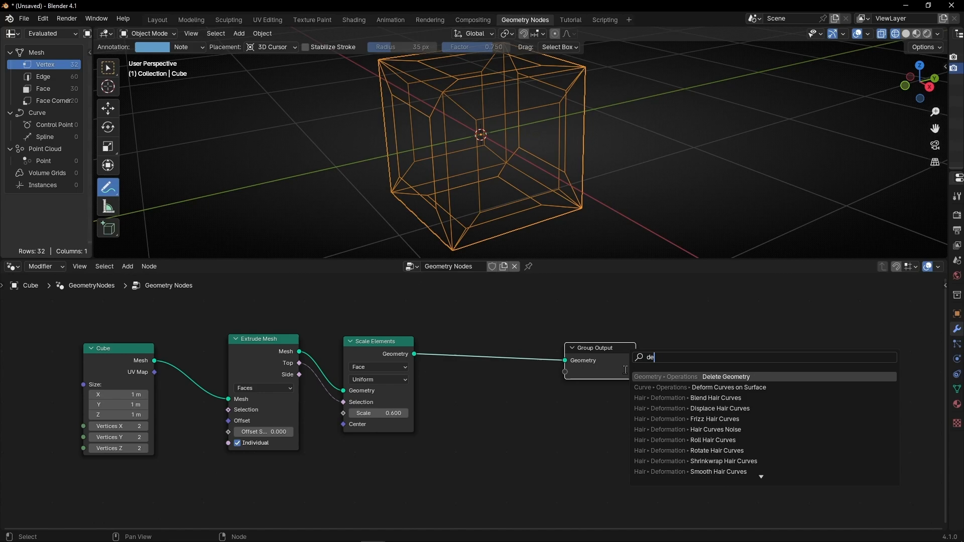
pyautogui.click(698, 376)
pyautogui.click(461, 334)
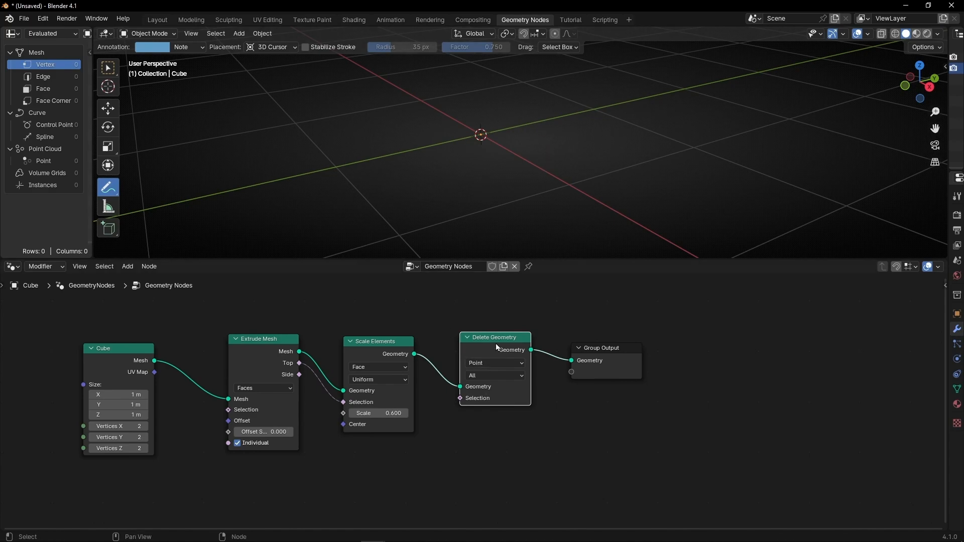
# Step: Mute and unmute the Delete Geometry node to compare its effect, and move the Scale Elements node higher in the tree
pyautogui.press('m')
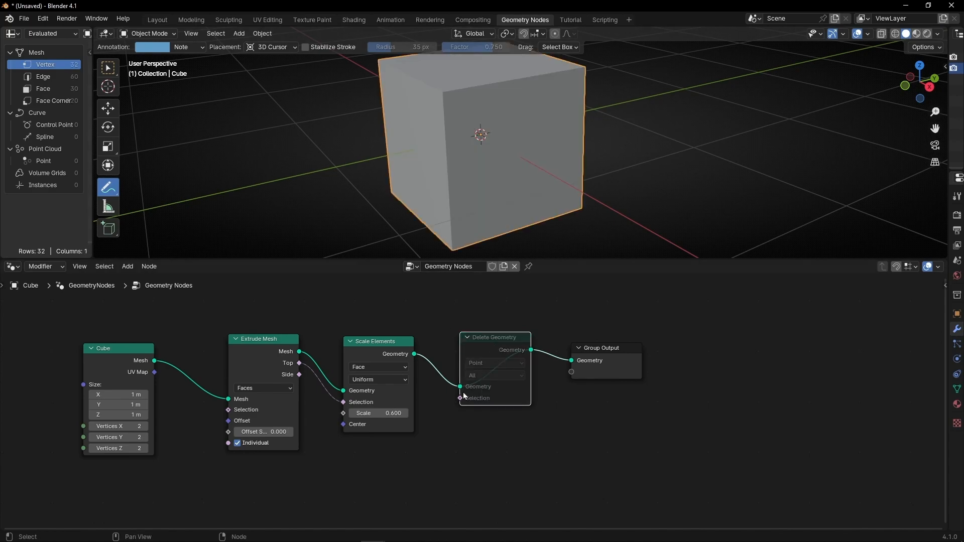
pyautogui.scroll(4, 452, 404)
pyautogui.moveTo(454, 406); pyautogui.dragTo(505, 466, button='middle')
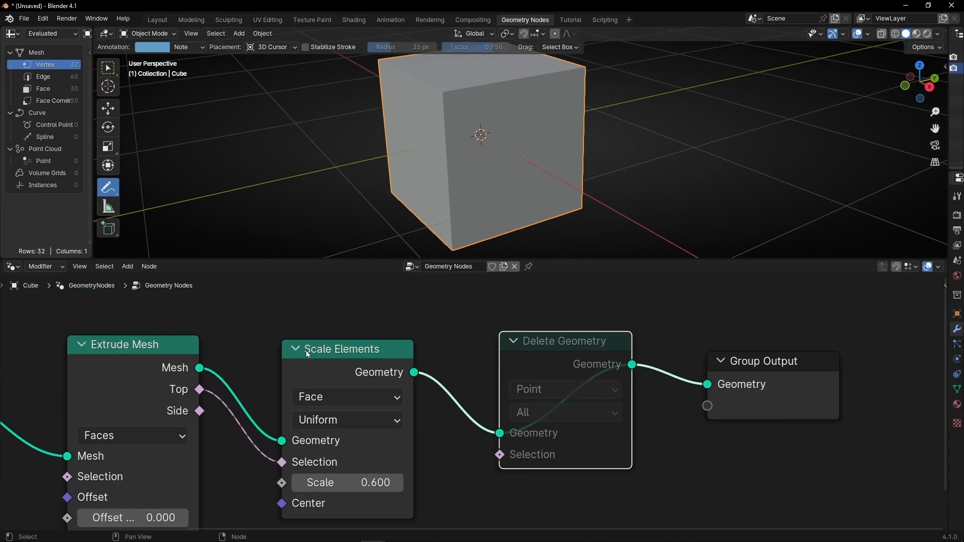
pyautogui.moveTo(305, 351); pyautogui.dragTo(305, 308)
pyautogui.scroll(-3, 459, 393)
pyautogui.scroll(-1, 459, 393)
pyautogui.click(518, 364)
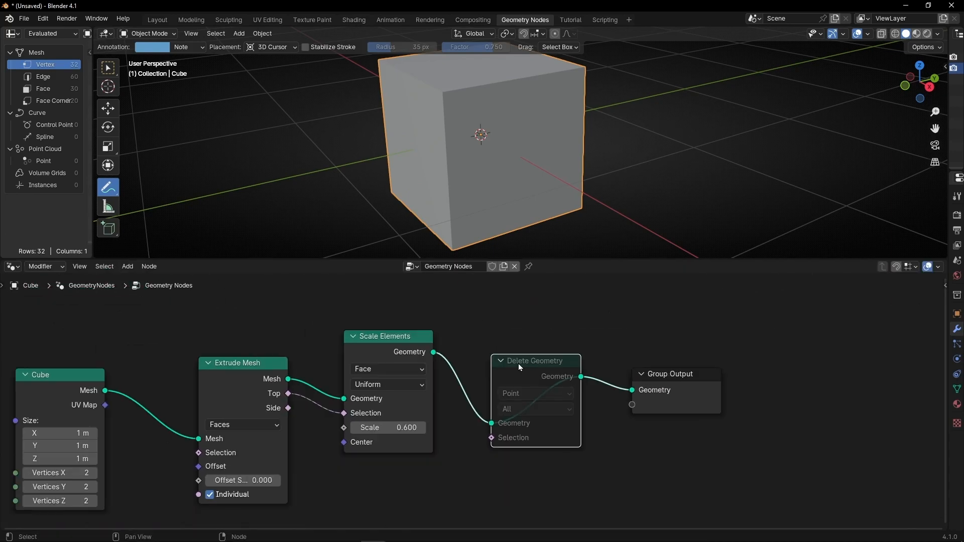
pyautogui.press('m')
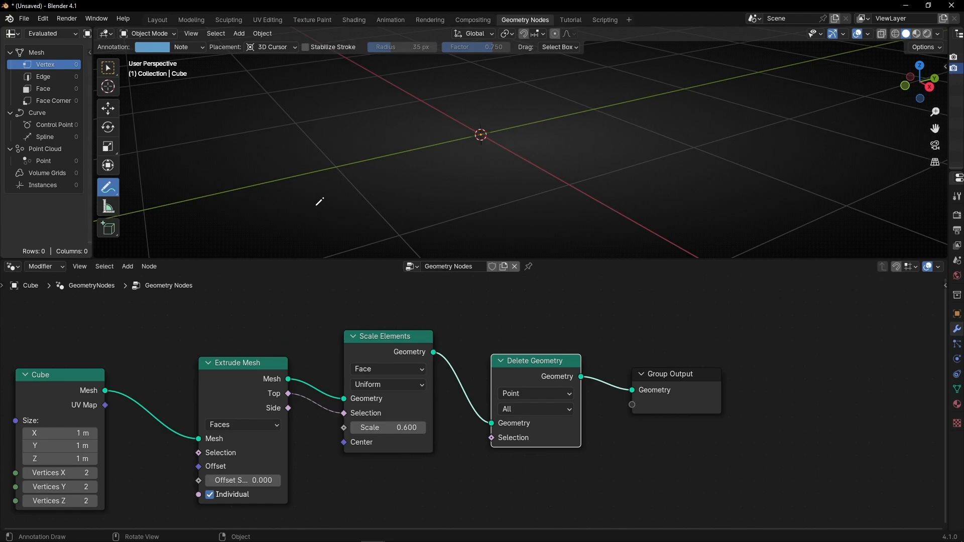
# Step: Connect the Extrude Mesh node's Top output to the Delete Geometry Selection input, moving the Scale Elements node above the link
pyautogui.moveTo(396, 344); pyautogui.dragTo(397, 314)
pyautogui.moveTo(289, 394); pyautogui.dragTo(494, 449)
pyautogui.moveTo(400, 330); pyautogui.dragTo(400, 320)
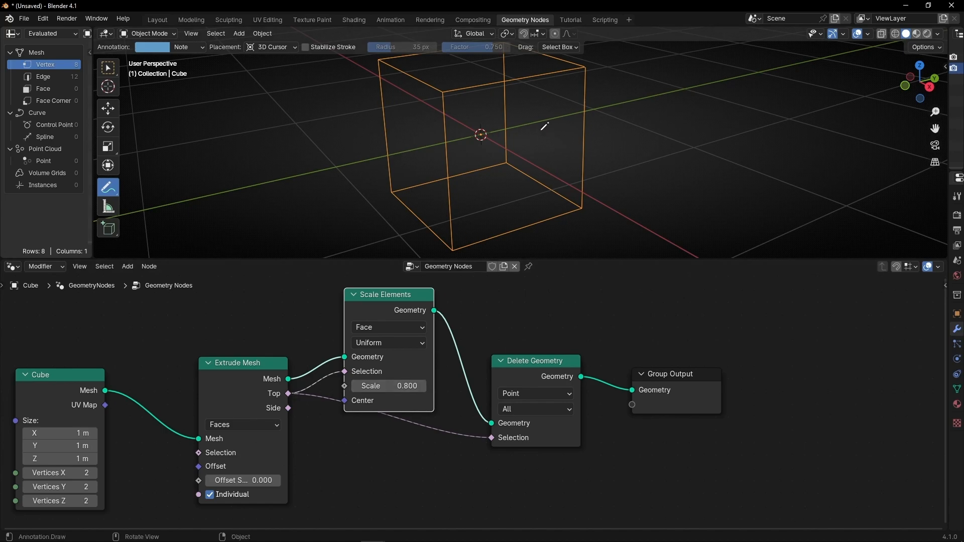
# Step: Set the Delete Geometry node's domain to Face
pyautogui.scroll(4, 539, 430)
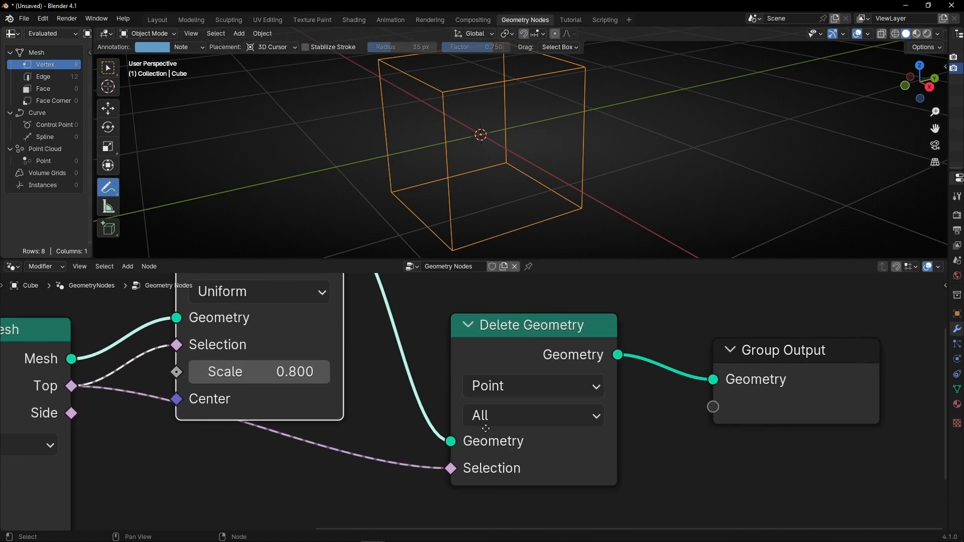
pyautogui.click(511, 386)
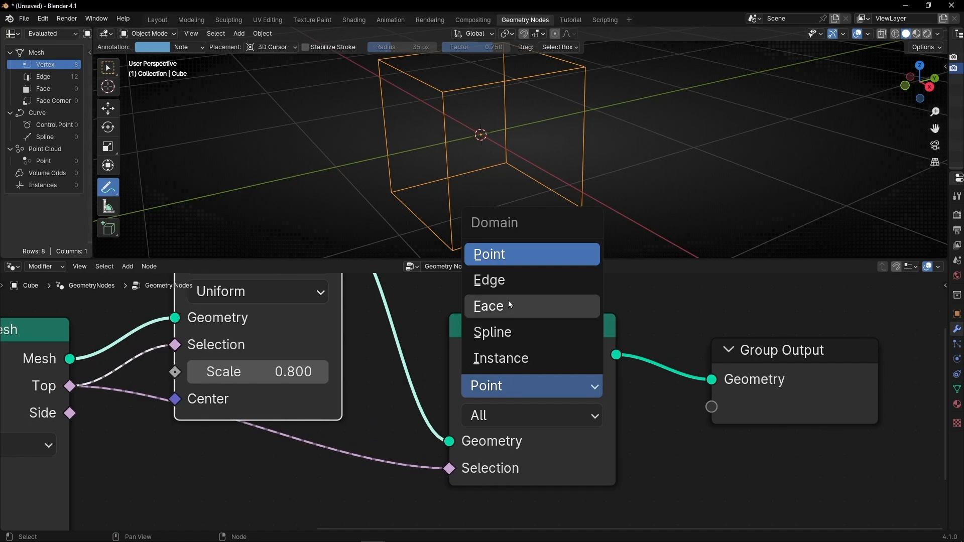
pyautogui.click(552, 307)
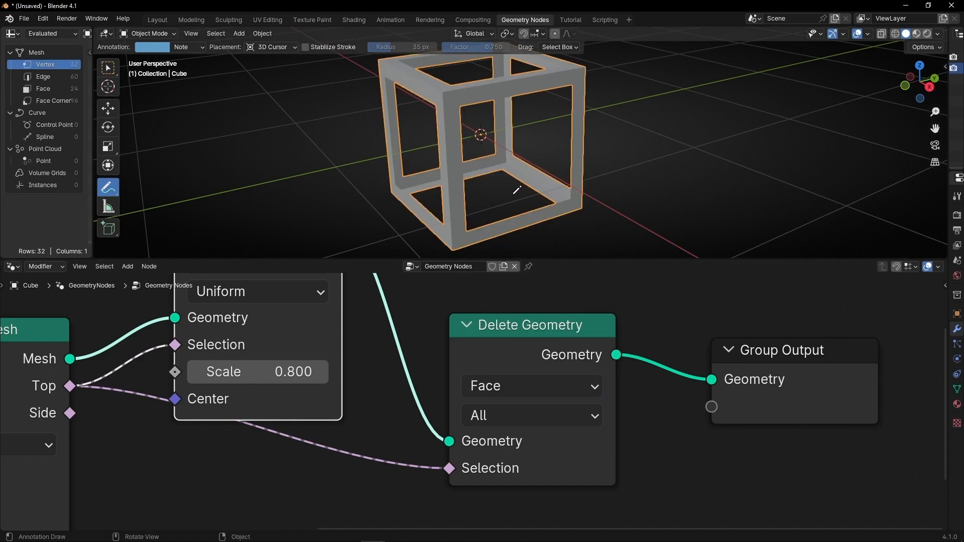
pyautogui.moveTo(517, 190)
pyautogui.mouseDown(button='middle')
pyautogui.moveTo(421, 191)
pyautogui.moveTo(502, 191)
pyautogui.mouseUp(button='middle')
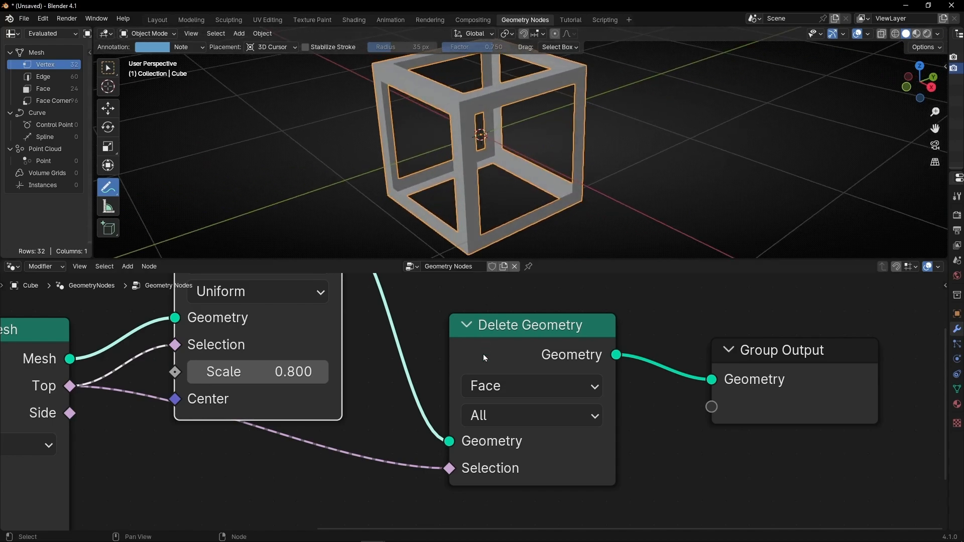
# Step: Mute the Delete Geometry node and display the cube in wireframe shading
pyautogui.click(484, 353)
pyautogui.press('m')
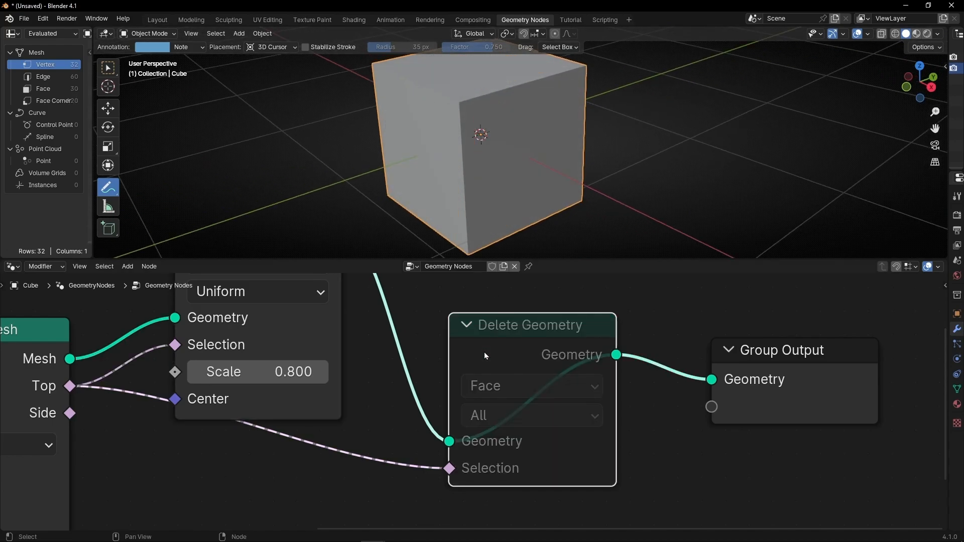
pyautogui.click(897, 33)
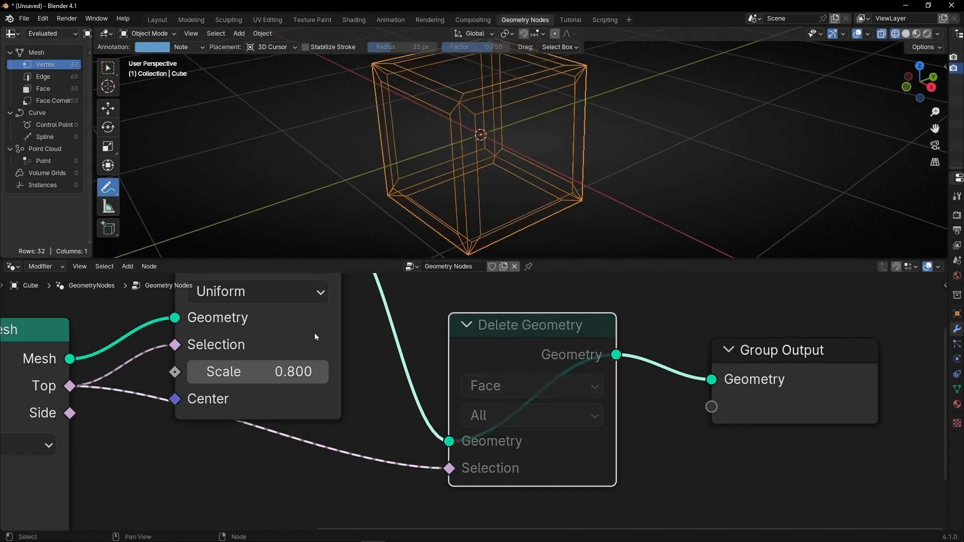
# Step: Set the Scale Elements node's Scale to 0.5 and move the Extrude Mesh node lower in the tree
pyautogui.moveTo(203, 369); pyautogui.dragTo(186, 371)
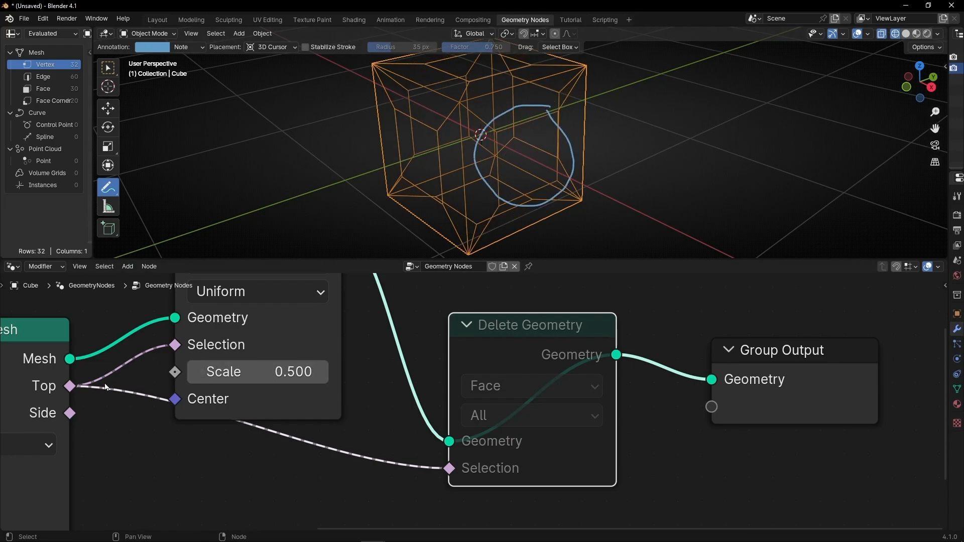
pyautogui.scroll(-2, 61, 384)
pyautogui.moveTo(122, 388); pyautogui.dragTo(122, 429)
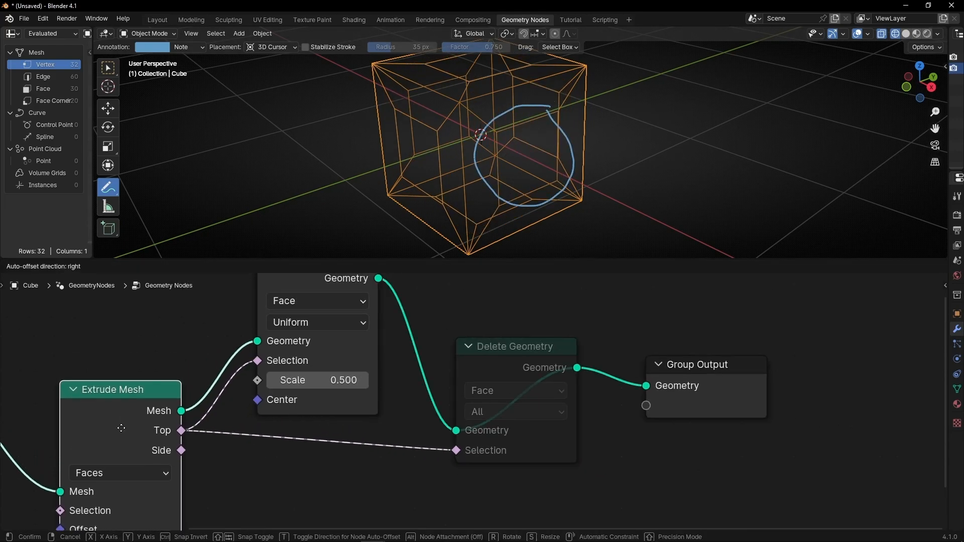
# Step: Return the viewport to solid shading and unmute the Delete Geometry node
pyautogui.hotkey('shift', 'z')
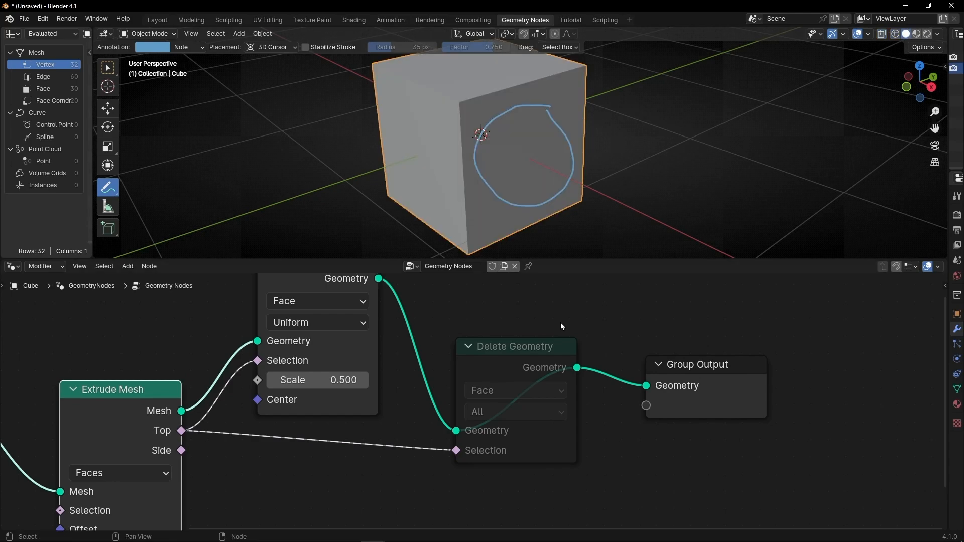
pyautogui.click(514, 355)
pyautogui.press('m')
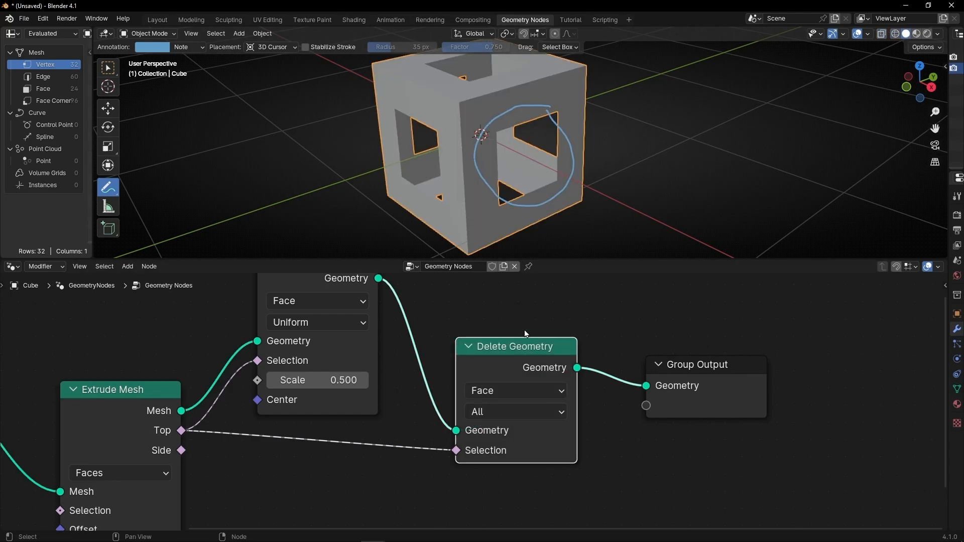
pyautogui.moveTo(540, 176)
pyautogui.mouseDown(button='middle')
pyautogui.moveTo(497, 173)
pyautogui.moveTo(532, 181)
pyautogui.mouseUp(button='middle')
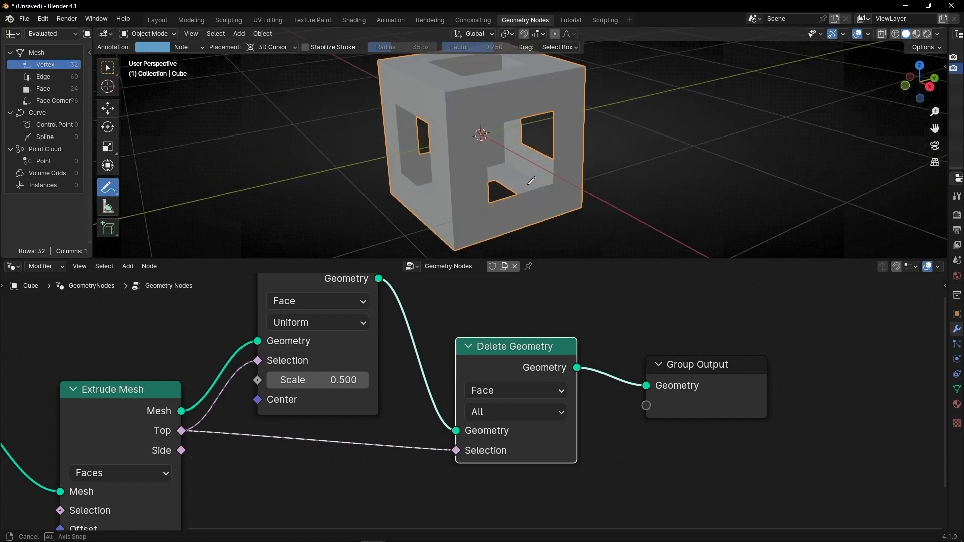
# Step: Vary the Scale Elements node's Scale and raise it to 0.9 to compare the sizes of the cube's openings
pyautogui.click(365, 380)
pyautogui.click(365, 381)
pyautogui.moveTo(507, 214); pyautogui.dragTo(426, 226, button='middle')
pyautogui.click(275, 385)
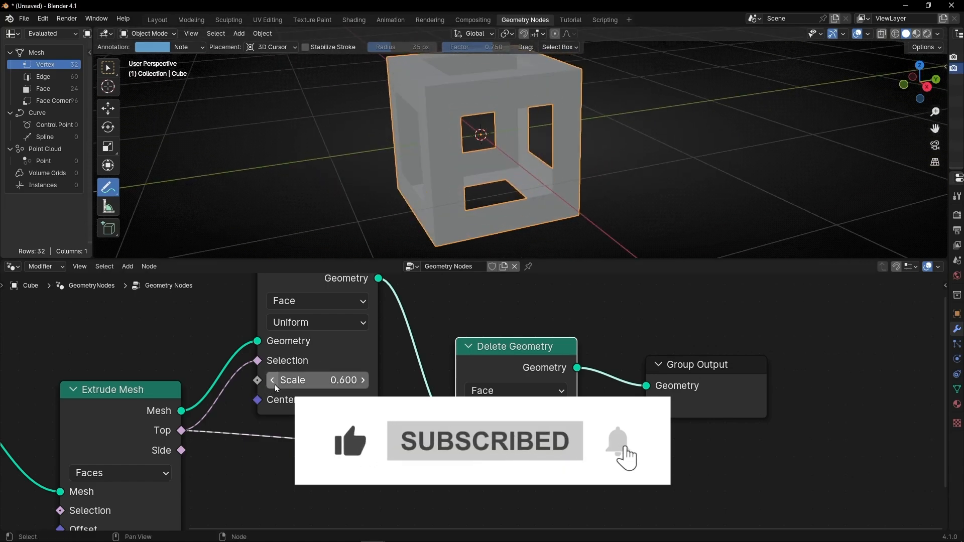
pyautogui.click(275, 385)
pyautogui.click(359, 380)
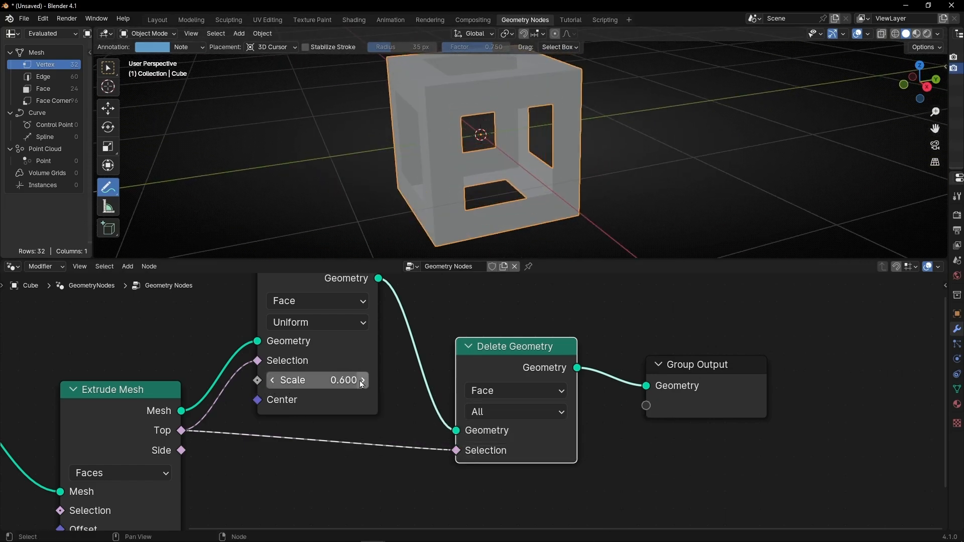
pyautogui.click(363, 380)
pyautogui.moveTo(552, 188); pyautogui.dragTo(507, 221, button='middle')
pyautogui.click(364, 381)
pyautogui.click(364, 380)
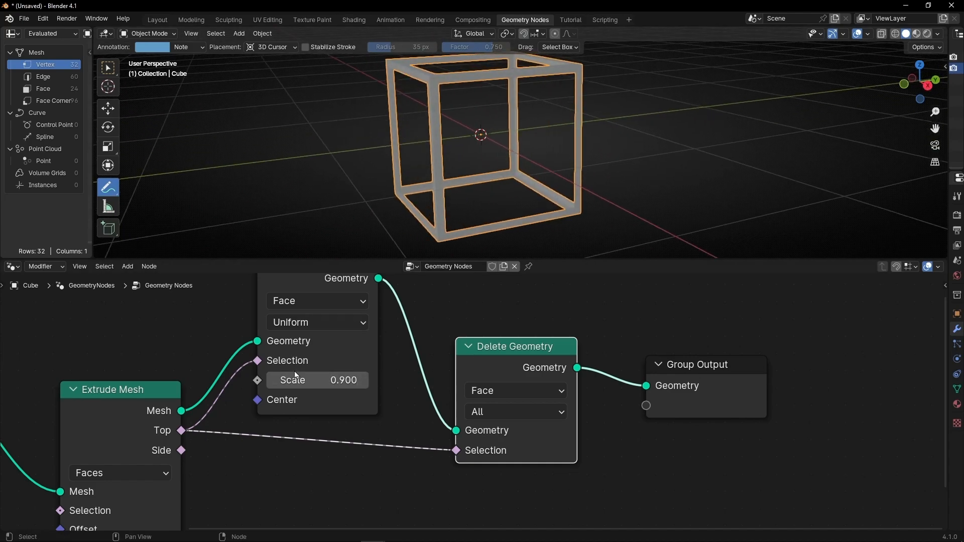
# Step: Lower the Scale Elements node's Scale to 0.6
pyautogui.click(274, 379)
pyautogui.click(274, 380)
pyautogui.click(274, 380)
# Step: Set the Cube node's Vertices Y and Vertices Z to 3 and its Z size to 1.1 m
pyautogui.moveTo(288, 485); pyautogui.dragTo(676, 396, button='middle')
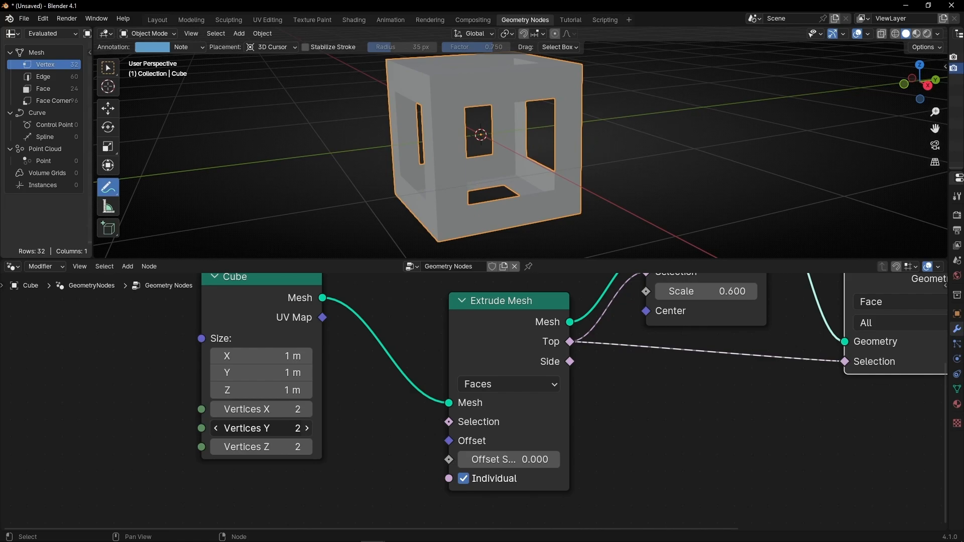
pyautogui.click(306, 429)
pyautogui.click(307, 447)
pyautogui.click(307, 390)
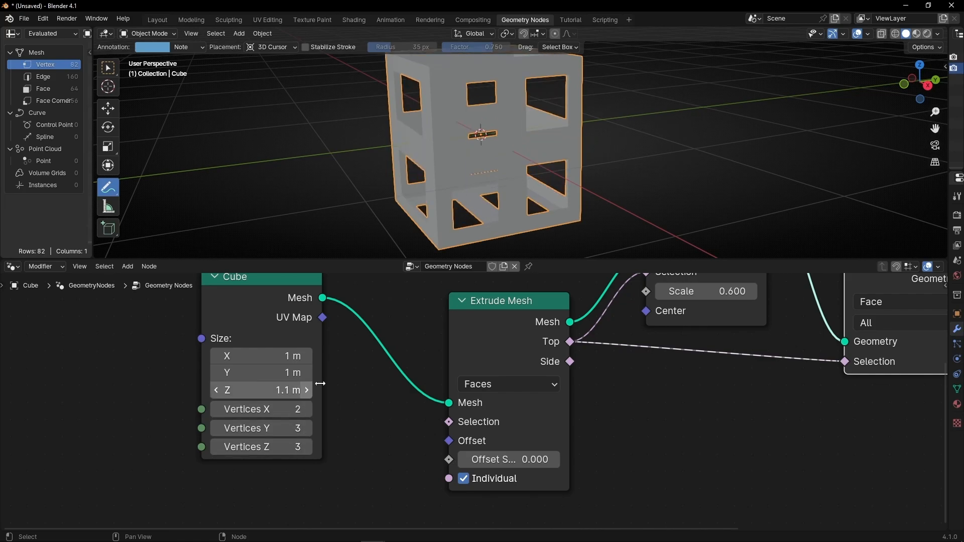
# Step: Set the Cube node's Vertices X, Y and Z all to 5
pyautogui.moveTo(432, 165); pyautogui.dragTo(456, 200, button='middle')
pyautogui.moveTo(277, 406); pyautogui.dragTo(276, 447)
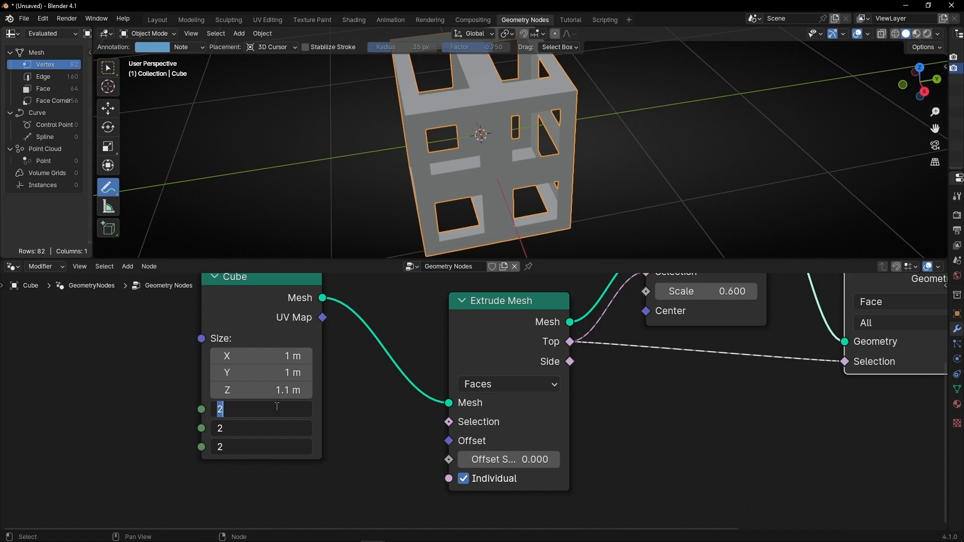
pyautogui.write('5')
pyautogui.press('Return')
pyautogui.moveTo(502, 157); pyautogui.dragTo(499, 156, button='middle')
# Step: Raise the Scale Elements node's Scale to 0.8 and inspect the cube's lattice from several distances
pyautogui.moveTo(661, 296); pyautogui.dragTo(526, 351, button='middle')
pyautogui.click(526, 351)
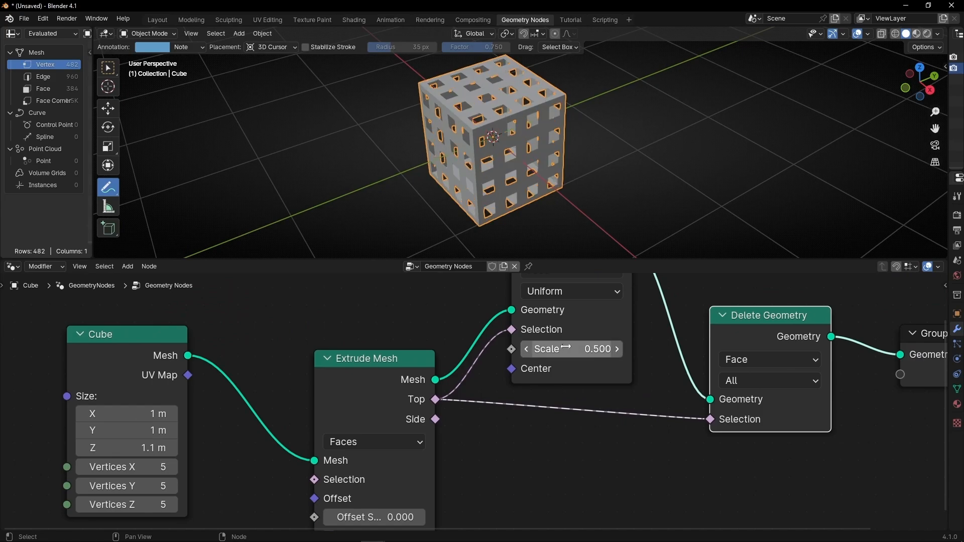
pyautogui.click(614, 349)
pyautogui.click(614, 349)
pyautogui.click(615, 349)
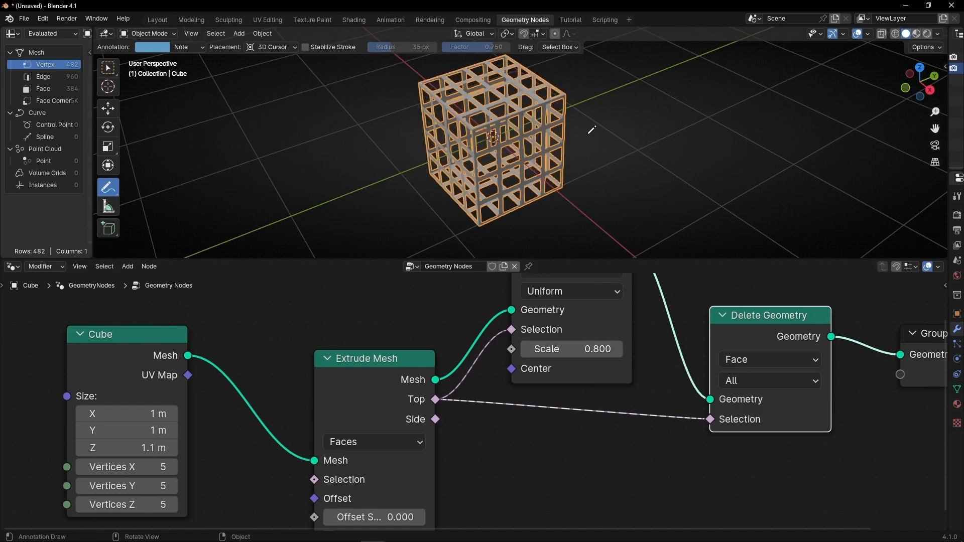
pyautogui.moveTo(589, 130); pyautogui.dragTo(578, 172, button='middle')
pyautogui.scroll(5, 513, 156)
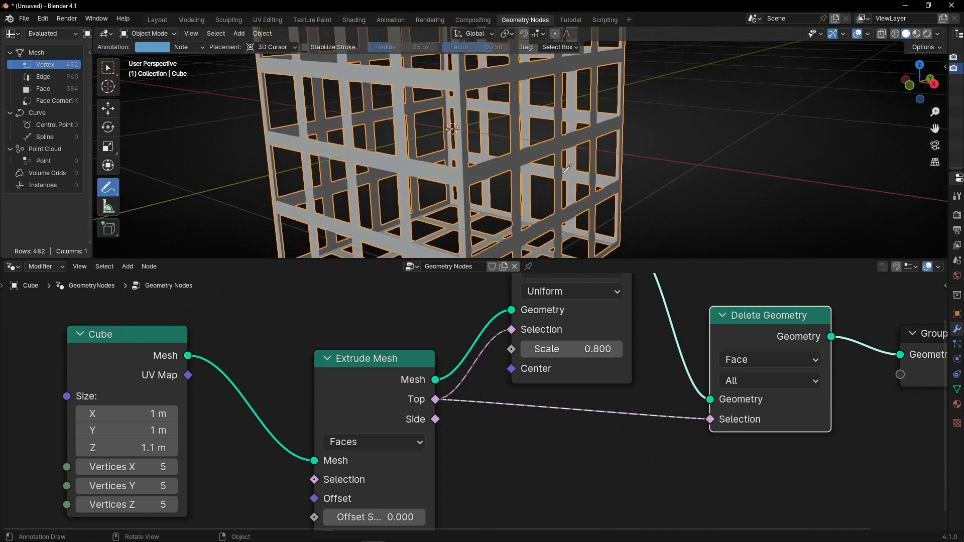
pyautogui.scroll(-6, 502, 162)
pyautogui.scroll(4, 501, 137)
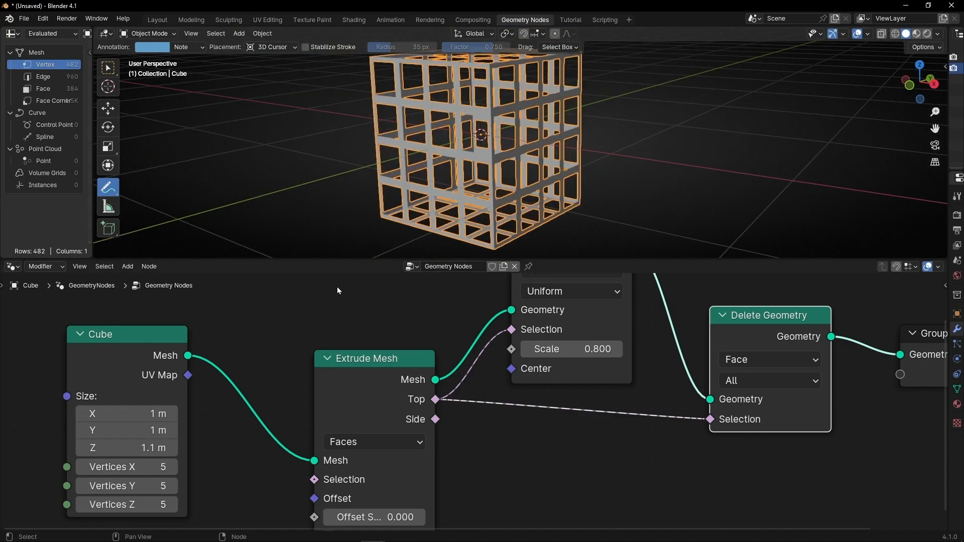
# Step: Set the Cube node's three vertex counts to 2 and the Scale Elements node's Scale to 0.6
pyautogui.moveTo(290, 369); pyautogui.dragTo(463, 320, button='middle')
pyautogui.moveTo(329, 418); pyautogui.dragTo(271, 456)
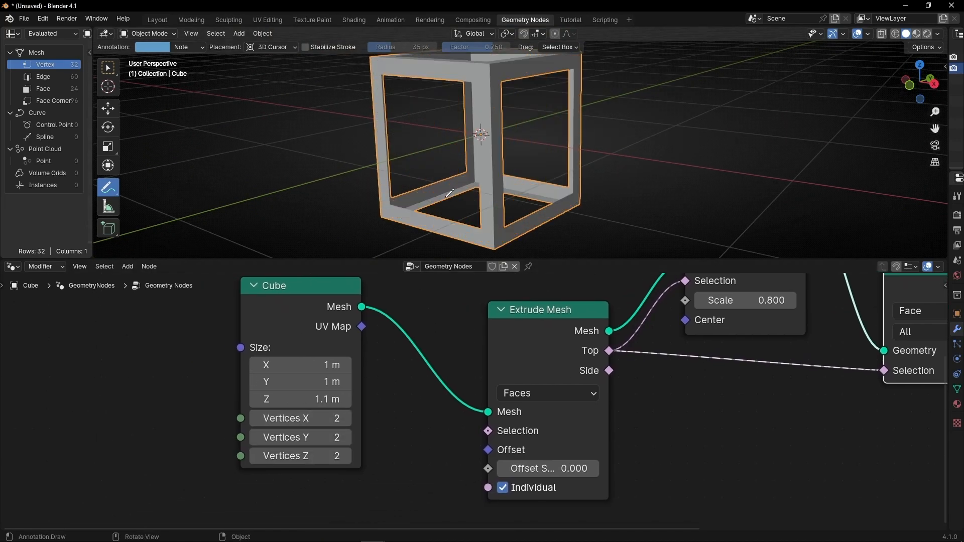
pyautogui.moveTo(450, 192); pyautogui.dragTo(548, 166, button='middle')
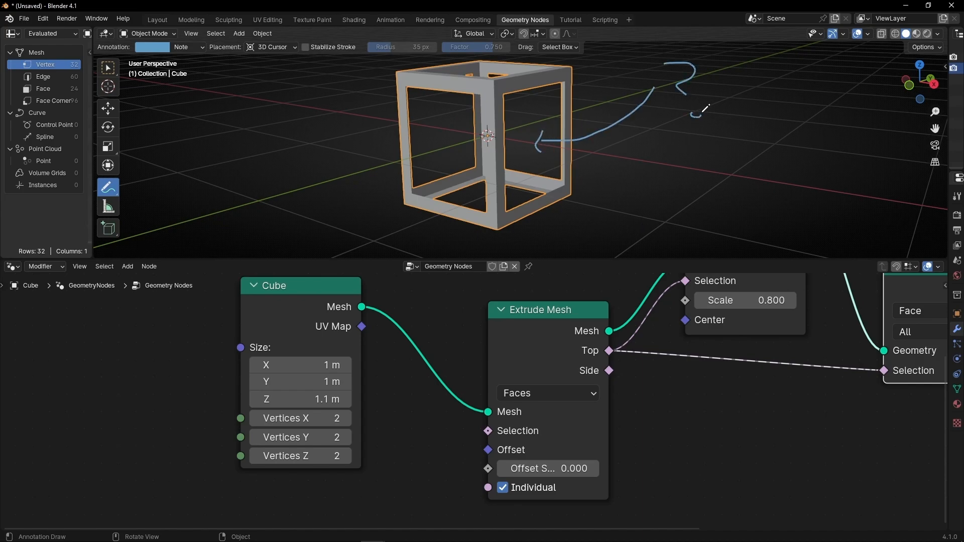
pyautogui.click(698, 302)
pyautogui.write('0.6')
pyautogui.press('Return')
# Step: Add an integer Equal comparison node feeding the Extrude Mesh node's Selection, placed below the Cube node
pyautogui.scroll(-2, 696, 415)
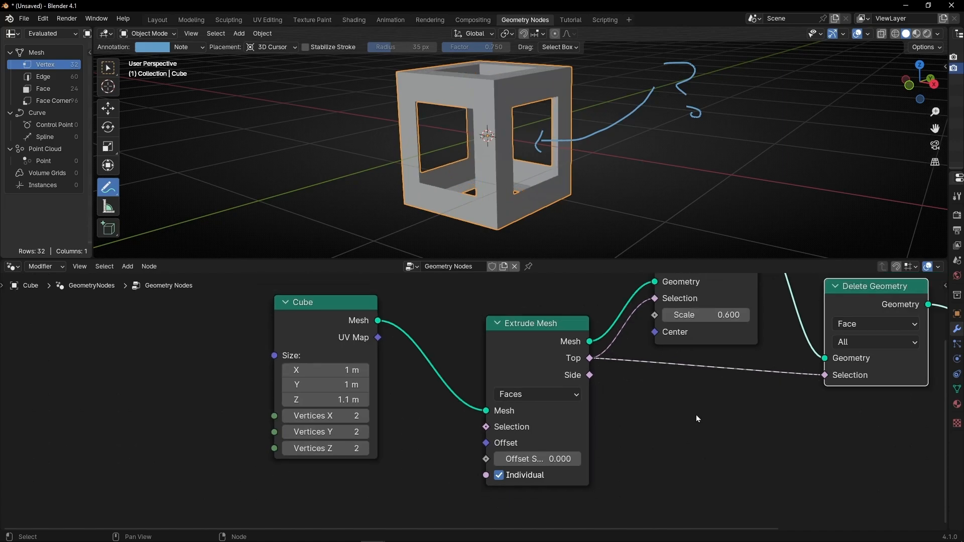
pyautogui.moveTo(662, 432); pyautogui.dragTo(652, 403, button='middle')
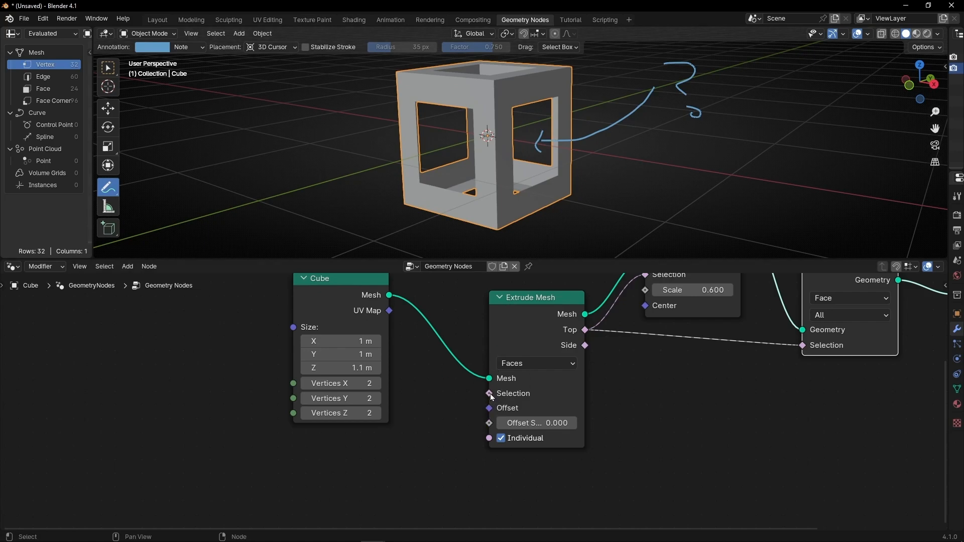
pyautogui.moveTo(490, 394); pyautogui.dragTo(421, 450)
pyautogui.write('equal')
pyautogui.press('Return')
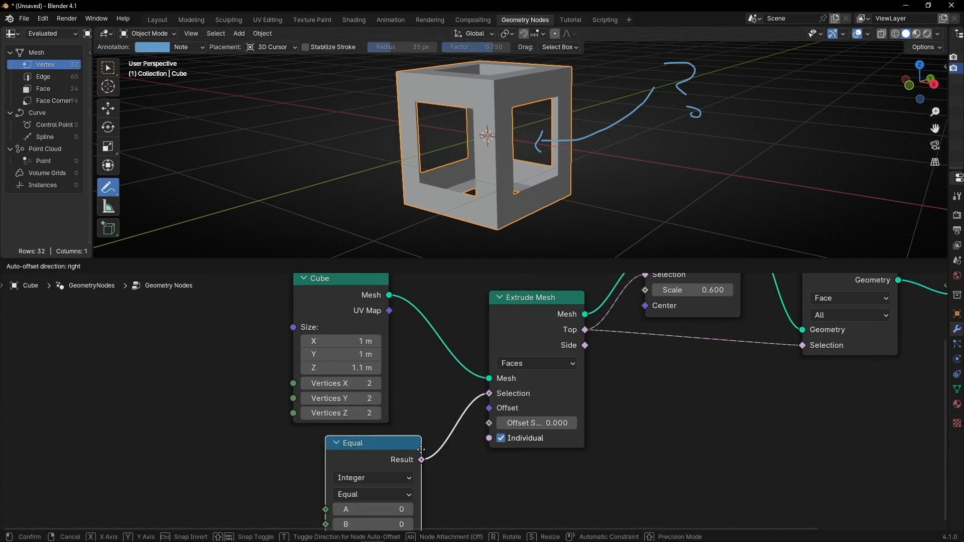
pyautogui.click(422, 450)
pyautogui.moveTo(453, 512); pyautogui.dragTo(465, 466, button='middle')
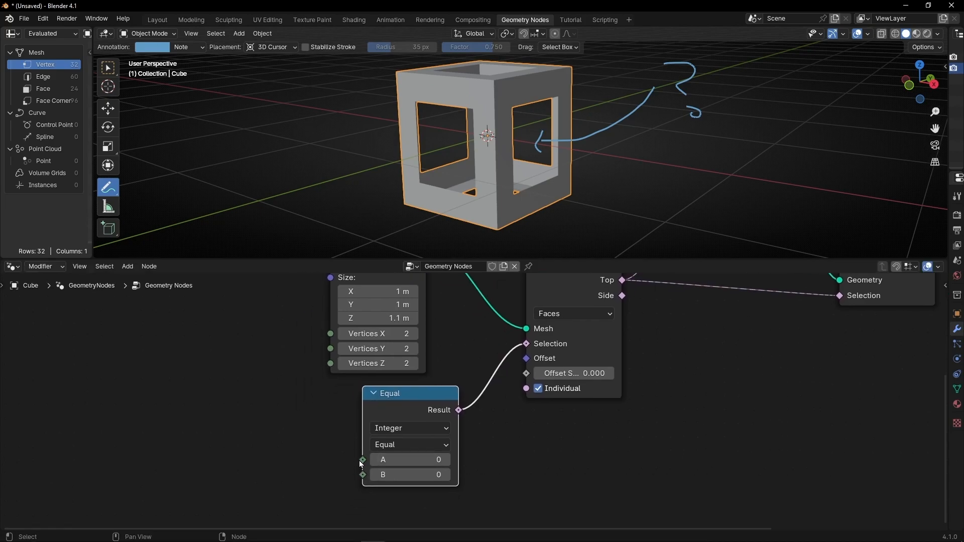
# Step: Add an Index node connected to the Equal node's A input
pyautogui.moveTo(360, 460); pyautogui.dragTo(156, 408)
pyautogui.write('inde')
pyautogui.press('Return')
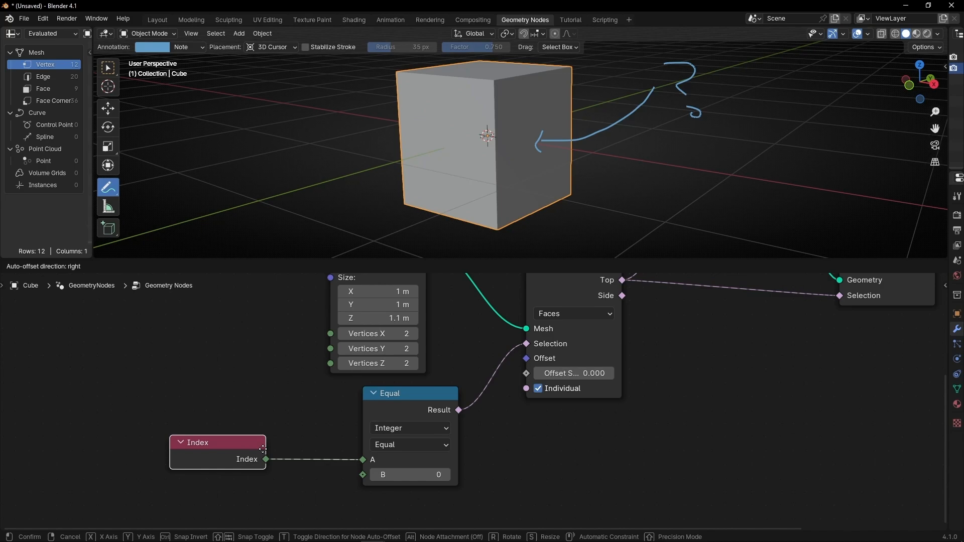
pyautogui.click(305, 447)
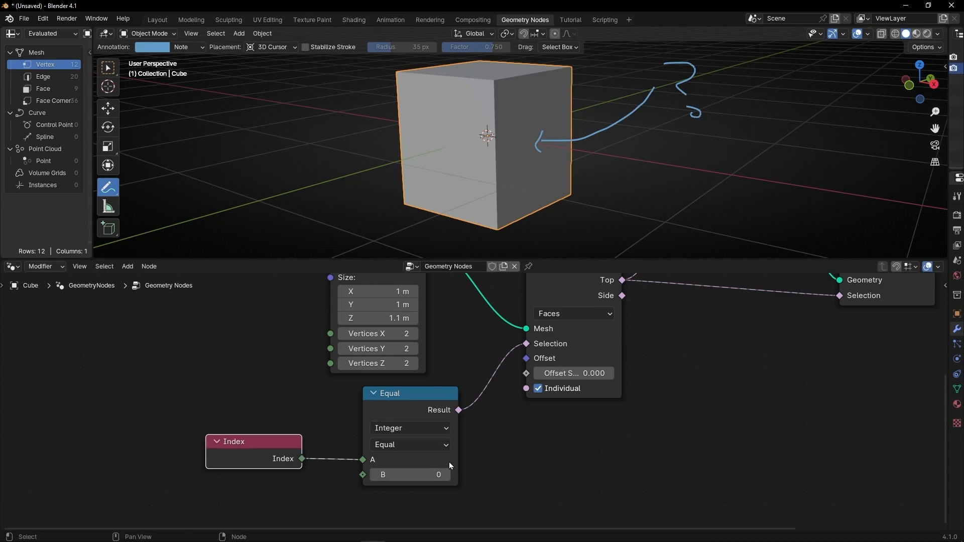
# Step: Step the Equal node's B value through 1, 2, 3 and 4, checking which cube face each index opens
pyautogui.scroll(-4, 449, 462)
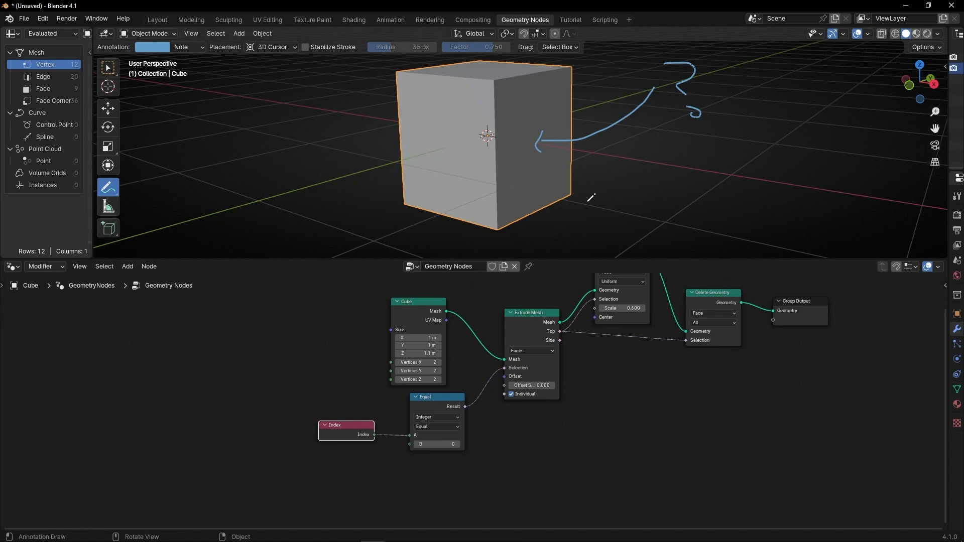
pyautogui.moveTo(556, 221)
pyautogui.mouseDown(button='middle')
pyautogui.moveTo(556, 121)
pyautogui.moveTo(568, 151)
pyautogui.moveTo(607, 176)
pyautogui.mouseUp(button='middle')
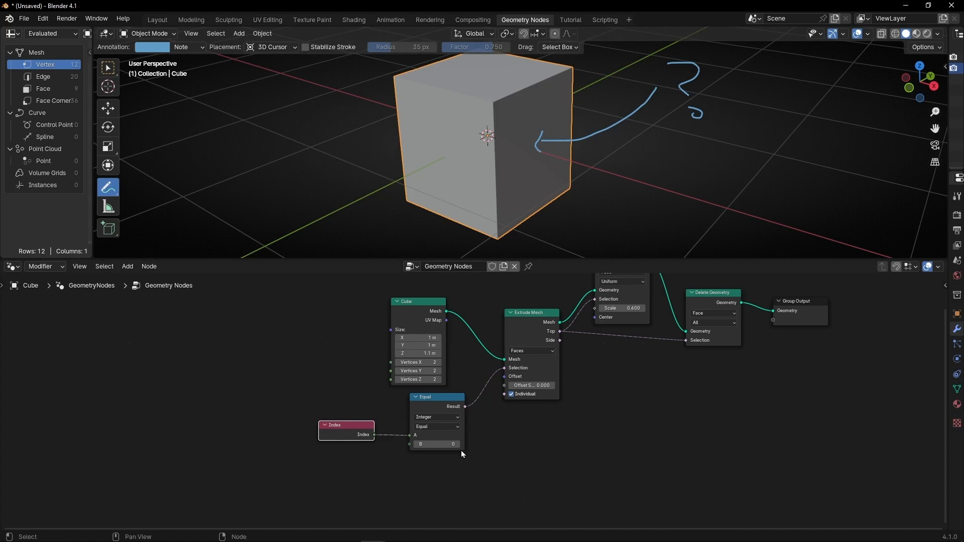
pyautogui.scroll(5, 462, 451)
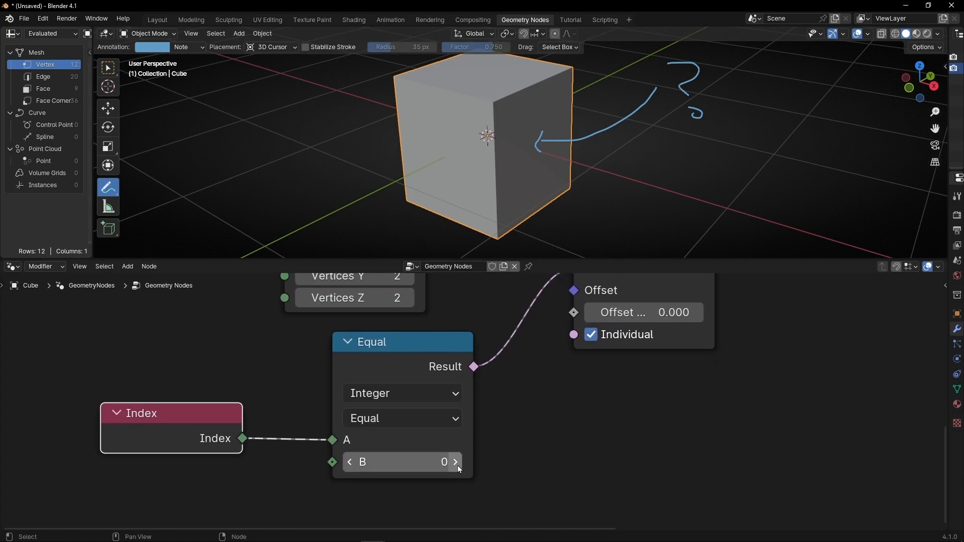
pyautogui.click(457, 464)
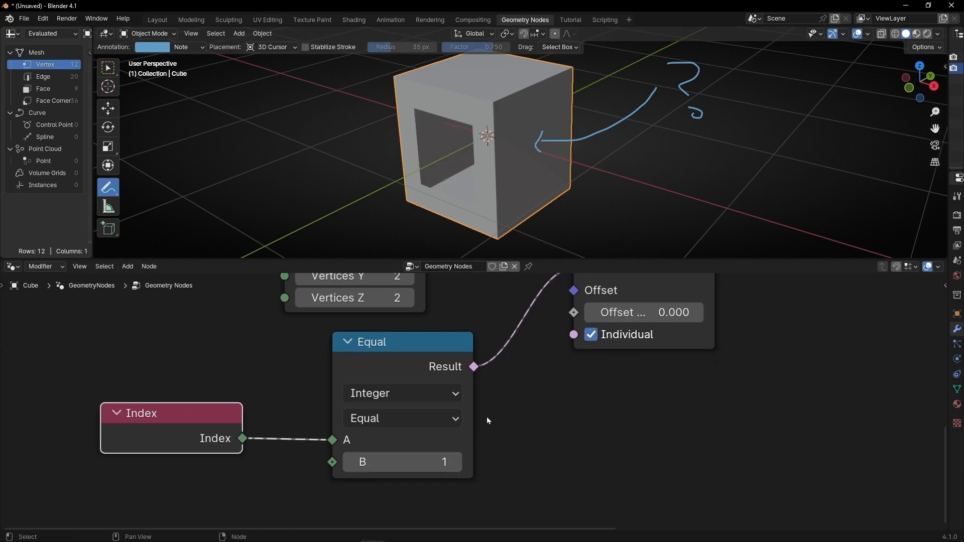
pyautogui.click(458, 463)
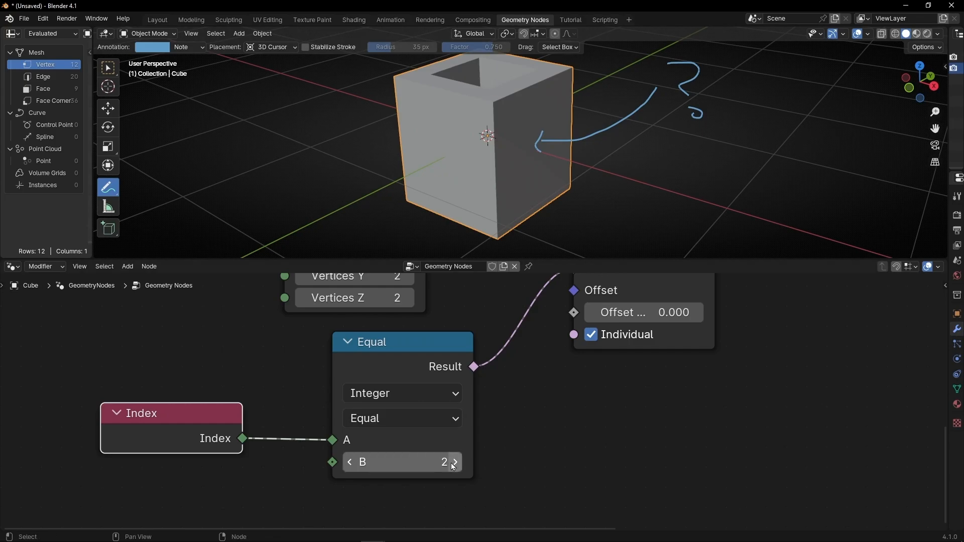
pyautogui.click(457, 462)
pyautogui.moveTo(386, 221); pyautogui.dragTo(420, 323, button='middle')
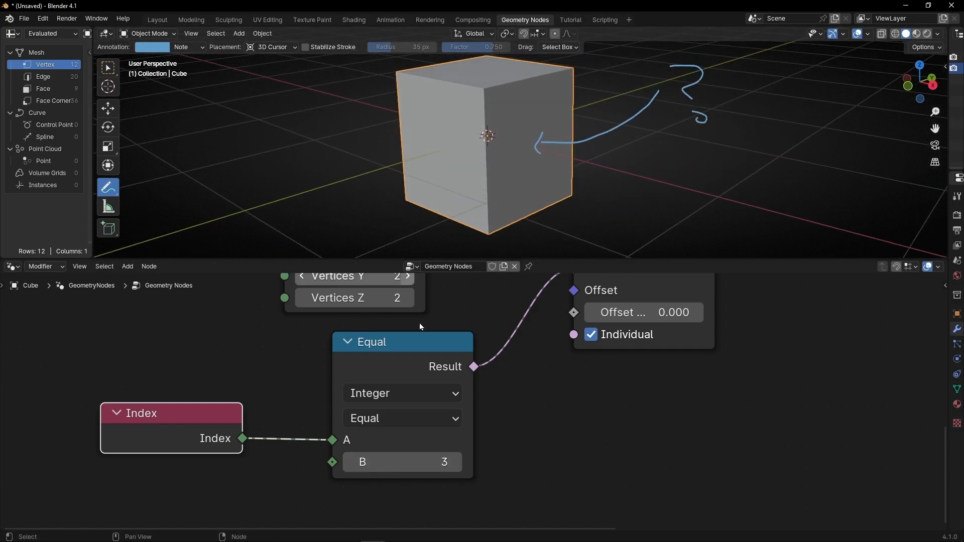
pyautogui.click(453, 462)
pyautogui.moveTo(402, 211); pyautogui.dragTo(627, 201, button='middle')
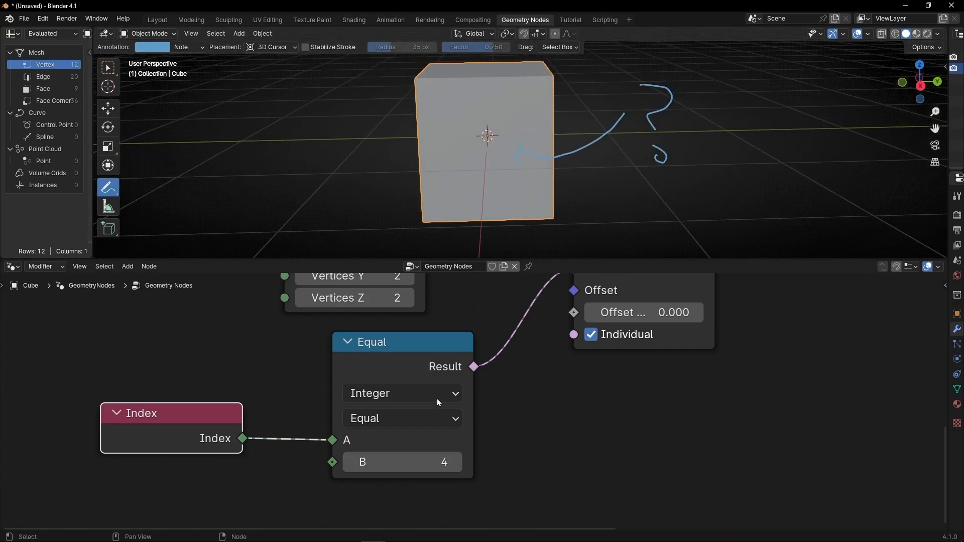
# Step: Try 5 and 6 as the Equal node's B value and settle on 5
pyautogui.click(455, 463)
pyautogui.moveTo(628, 166); pyautogui.dragTo(570, 173, button='middle')
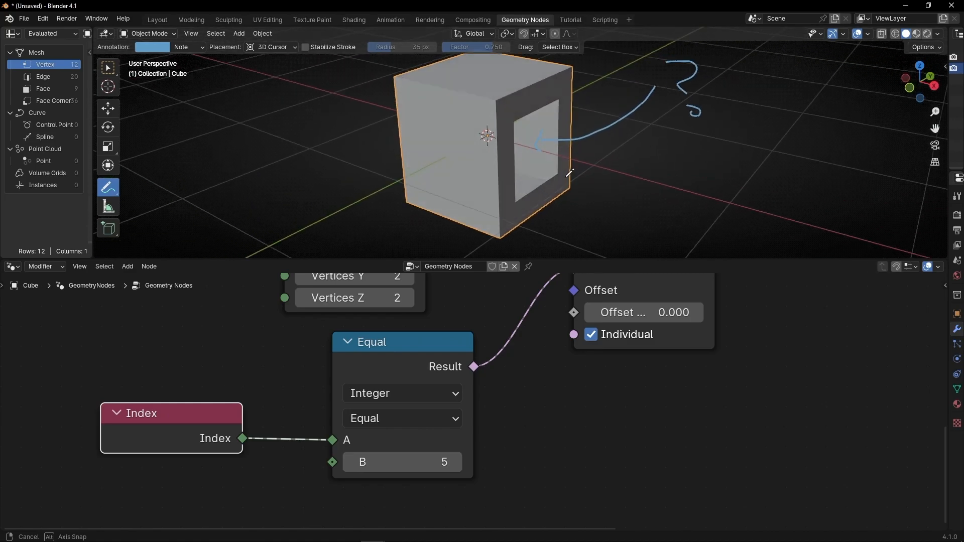
pyautogui.click(455, 467)
pyautogui.moveTo(512, 178); pyautogui.dragTo(423, 160, button='middle')
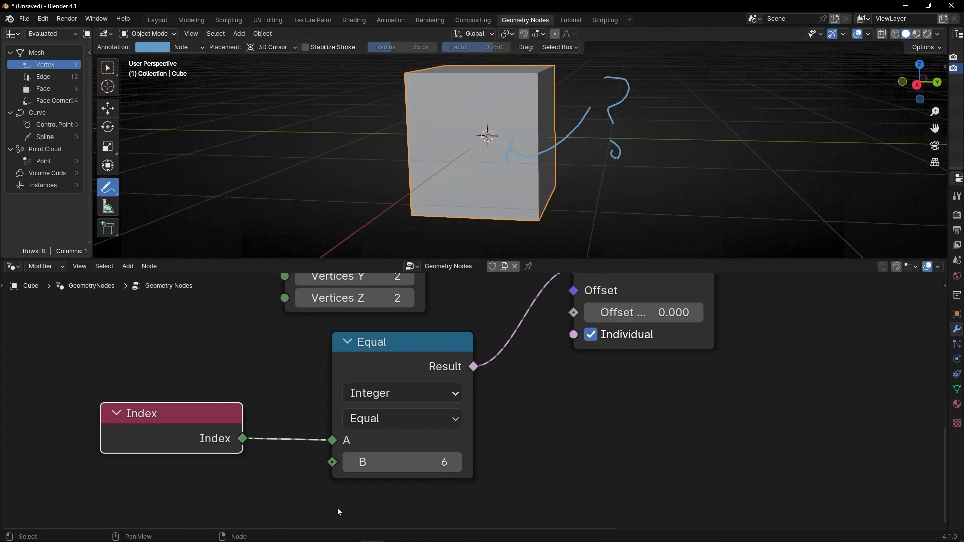
pyautogui.click(353, 467)
pyautogui.moveTo(548, 201); pyautogui.dragTo(578, 207, button='middle')
pyautogui.scroll(-7, 565, 354)
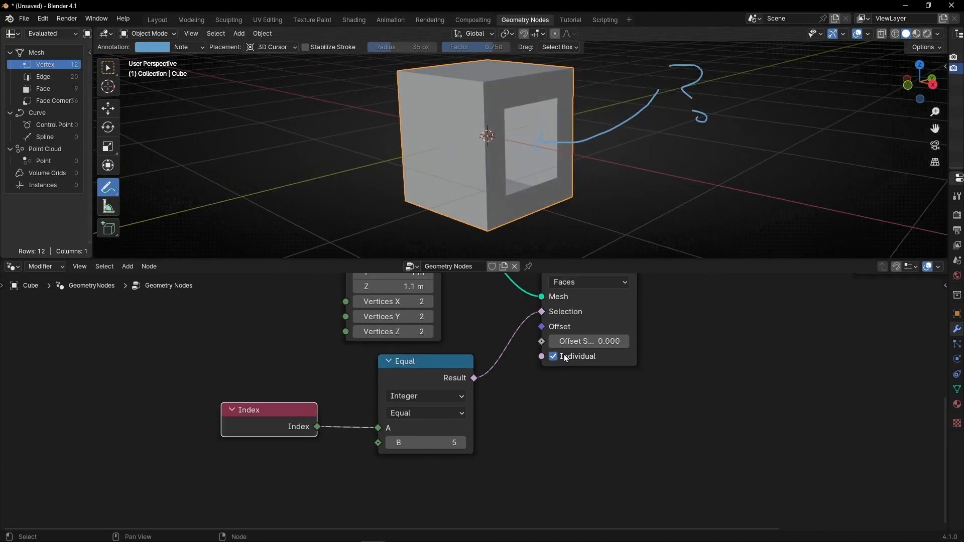
# Step: Vary the Scale Elements node's Scale down to 0 and up to 0.84 to resize the single face opening
pyautogui.moveTo(436, 378); pyautogui.dragTo(436, 381)
pyautogui.scroll(3, 579, 149)
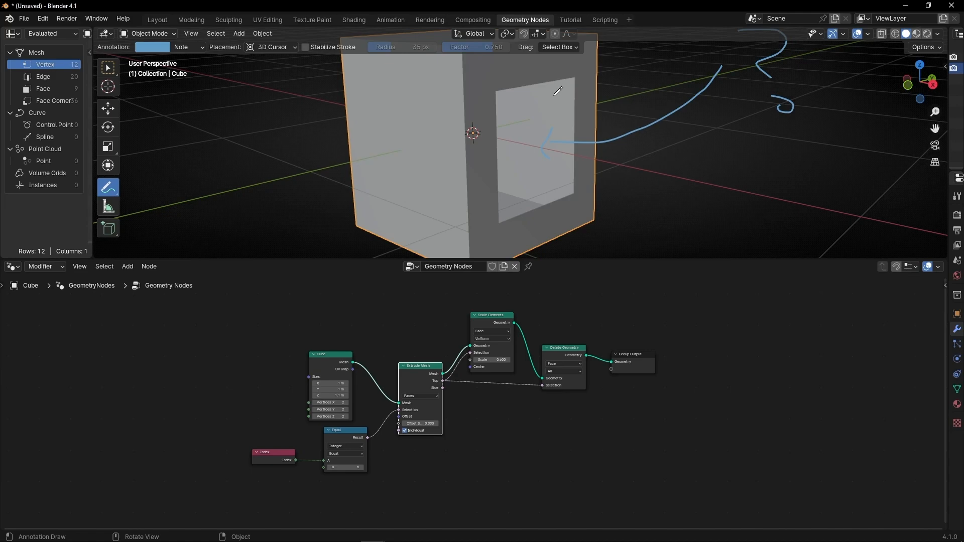
pyautogui.scroll(-1, 552, 145)
pyautogui.scroll(4, 496, 360)
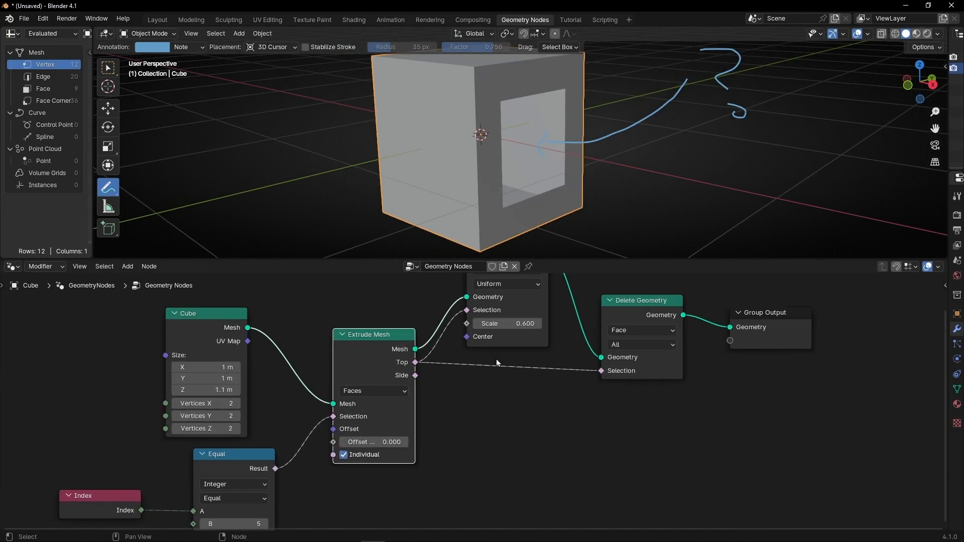
pyautogui.moveTo(522, 335); pyautogui.dragTo(448, 420, button='middle')
pyautogui.moveTo(433, 395); pyautogui.dragTo(352, 395)
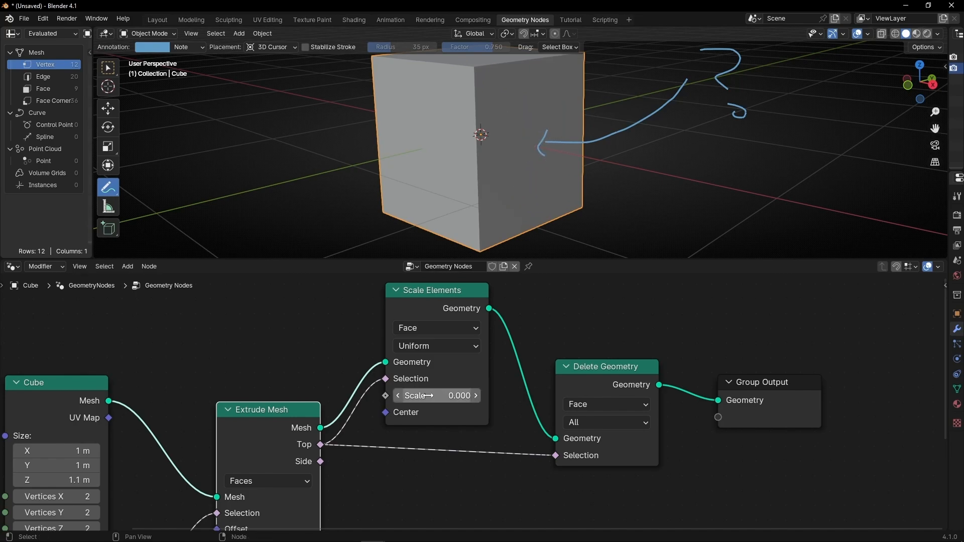
pyautogui.keyDown('shift'); pyautogui.moveTo(426, 395); pyautogui.dragTo(609, 395); pyautogui.keyUp('shift')
# Step: Erase the blue arrow and question mark annotation beside the cube
pyautogui.scroll(-2, 599, 198)
pyautogui.keyDown('shift'); pyautogui.moveTo(599, 198); pyautogui.dragTo(558, 227, button='middle'); pyautogui.keyUp('shift')
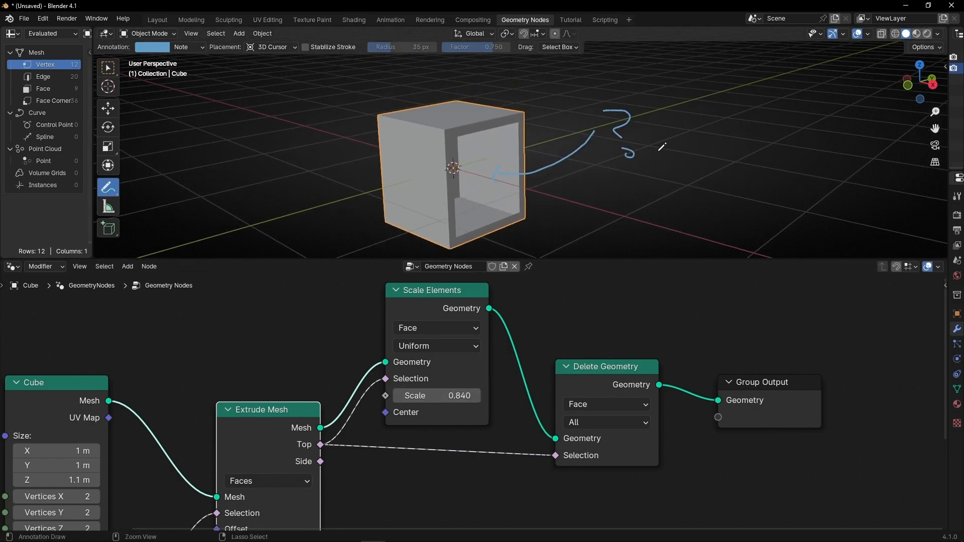
pyautogui.keyDown('ctrl'); pyautogui.moveTo(656, 150); pyautogui.dragTo(537, 182); pyautogui.keyUp('ctrl')
pyautogui.moveTo(570, 176)
pyautogui.mouseDown(button='middle')
pyautogui.moveTo(531, 178)
pyautogui.moveTo(574, 178)
pyautogui.mouseUp(button='middle')
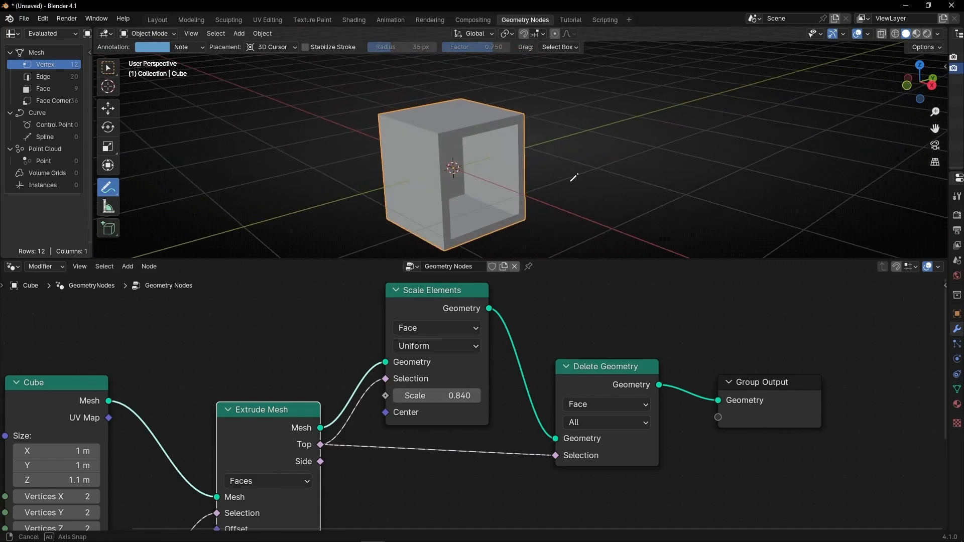
# Step: Turn on Cavity in the viewport's solid shading with a stronger edge effect, and hide the viewport overlays
pyautogui.click(938, 34)
pyautogui.click(825, 305)
pyautogui.moveTo(854, 330); pyautogui.dragTo(887, 330)
pyautogui.hotkey('alt', 'shift', 'z')
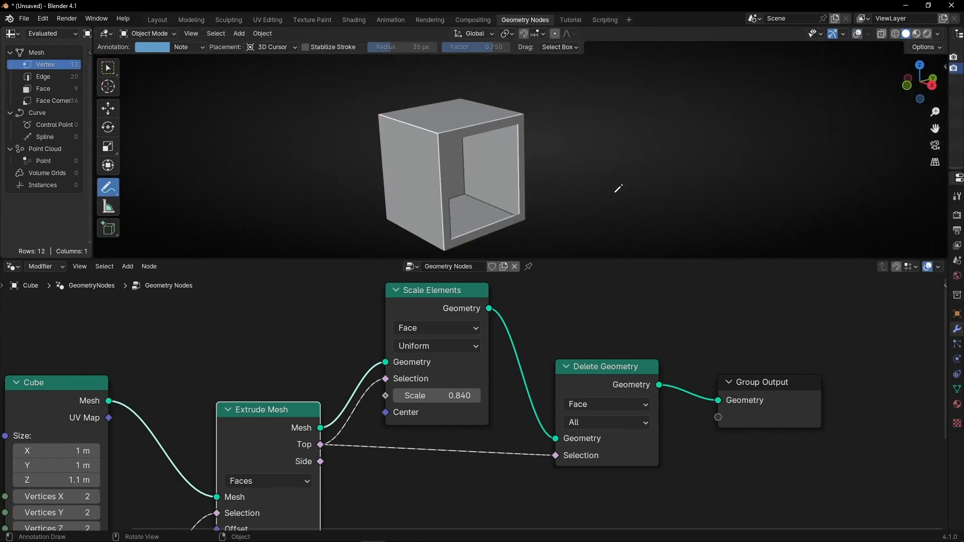
pyautogui.moveTo(554, 132); pyautogui.dragTo(548, 126, button='middle')
# Step: Duplicate the Equal node below the original, with Index feeding its A input and B set to 3
pyautogui.scroll(-6, 402, 483)
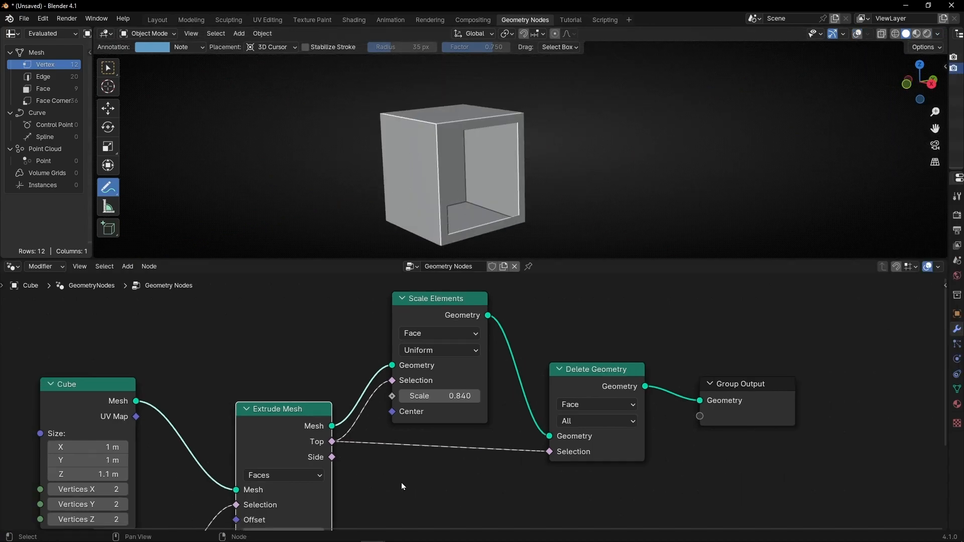
pyautogui.moveTo(394, 502); pyautogui.dragTo(557, 376, button='middle')
pyautogui.moveTo(294, 424); pyautogui.dragTo(249, 422)
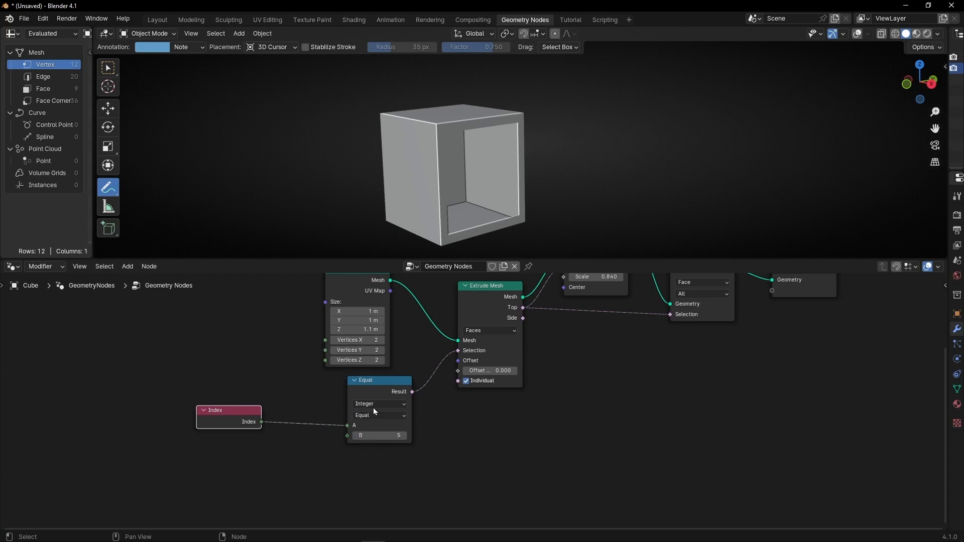
pyautogui.click(373, 408)
pyautogui.hotkey('shift', 'd')
pyautogui.click(378, 469)
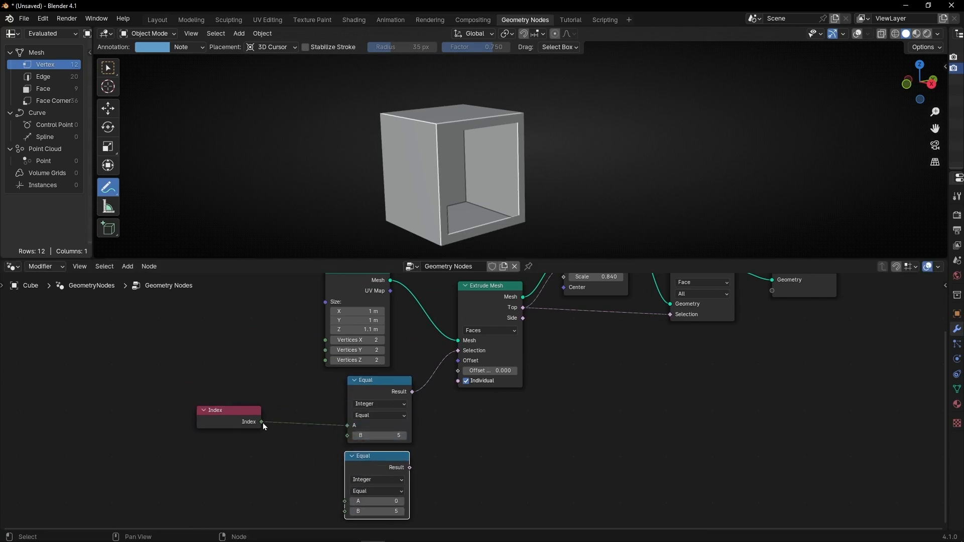
pyautogui.moveTo(338, 493); pyautogui.dragTo(339, 495)
pyautogui.click(353, 511)
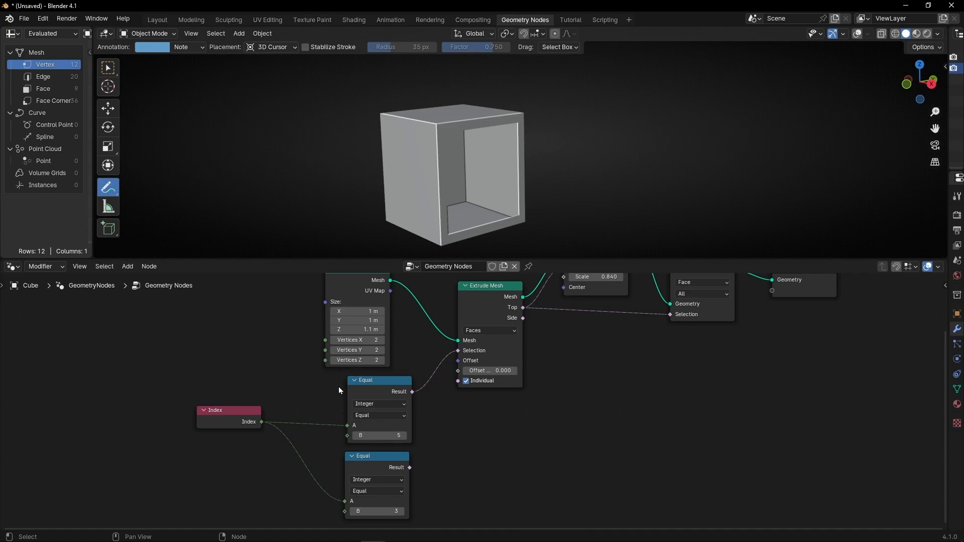
# Step: Move both Equal nodes together toward the Index node to make room before Extrude Mesh
pyautogui.moveTo(339, 387); pyautogui.dragTo(412, 503)
pyautogui.press('g')
pyautogui.click(382, 501)
pyautogui.click(456, 477)
# Step: Insert a Math Add node between the upper Equal node and Extrude Mesh's Selection, feeding the lower Equal's Result into its second Value
pyautogui.hotkey('shift', 'a')
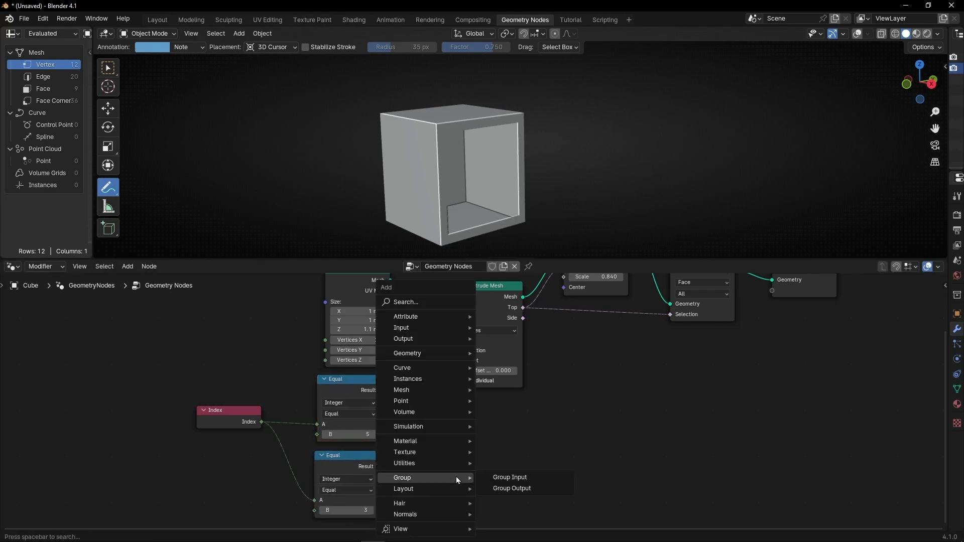
pyautogui.write('add')
pyautogui.press('Return')
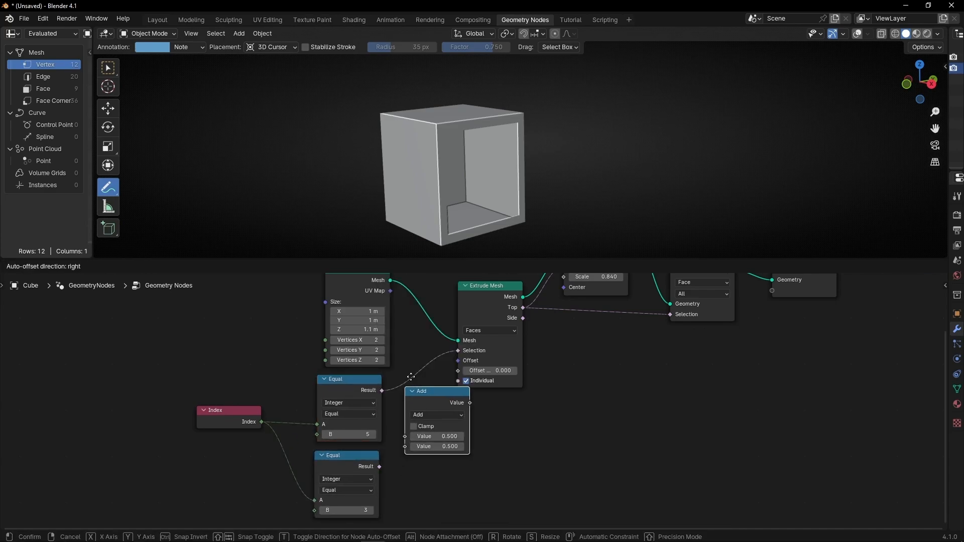
pyautogui.click(419, 356)
pyautogui.moveTo(380, 467); pyautogui.dragTo(418, 413)
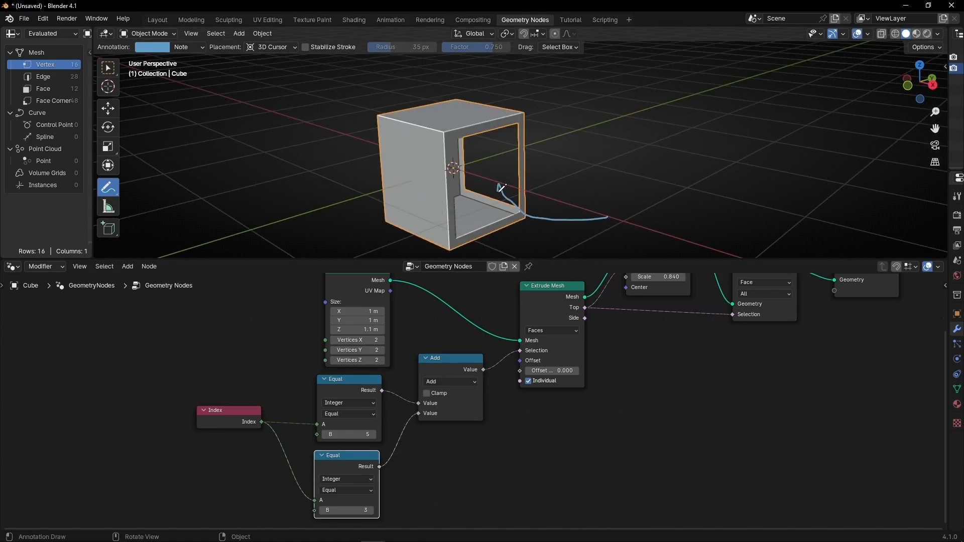
# Step: Step the lower Equal node's B value down through 2 to -1 to try other faces as the second opening
pyautogui.moveTo(581, 174)
pyautogui.mouseDown(button='middle')
pyautogui.moveTo(517, 173)
pyautogui.moveTo(566, 215)
pyautogui.moveTo(603, 211)
pyautogui.moveTo(518, 120)
pyautogui.mouseUp(button='middle')
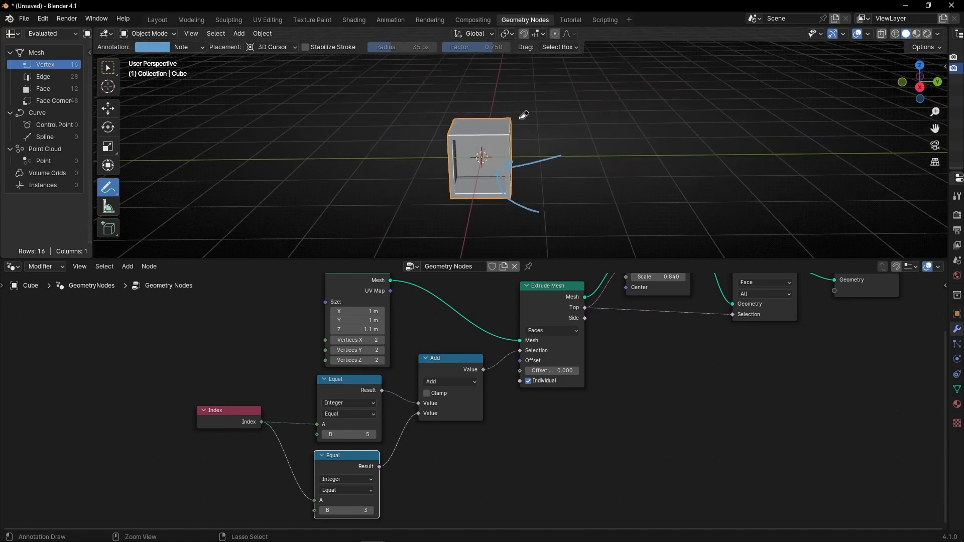
pyautogui.moveTo(488, 206); pyautogui.dragTo(548, 201, button='middle')
pyautogui.scroll(3, 547, 201)
pyautogui.moveTo(417, 449); pyautogui.dragTo(450, 418, button='middle')
pyautogui.click(355, 479)
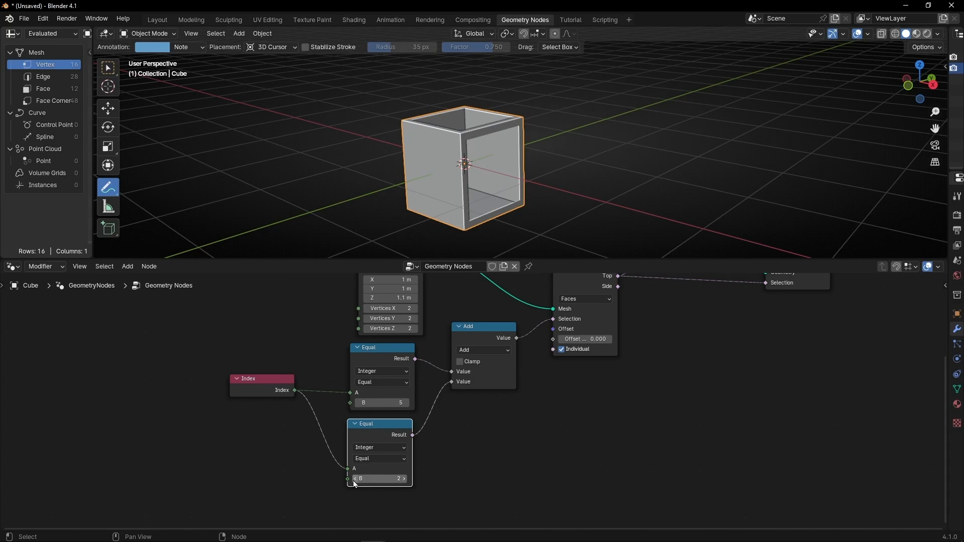
pyautogui.click(355, 480)
pyautogui.click(355, 480)
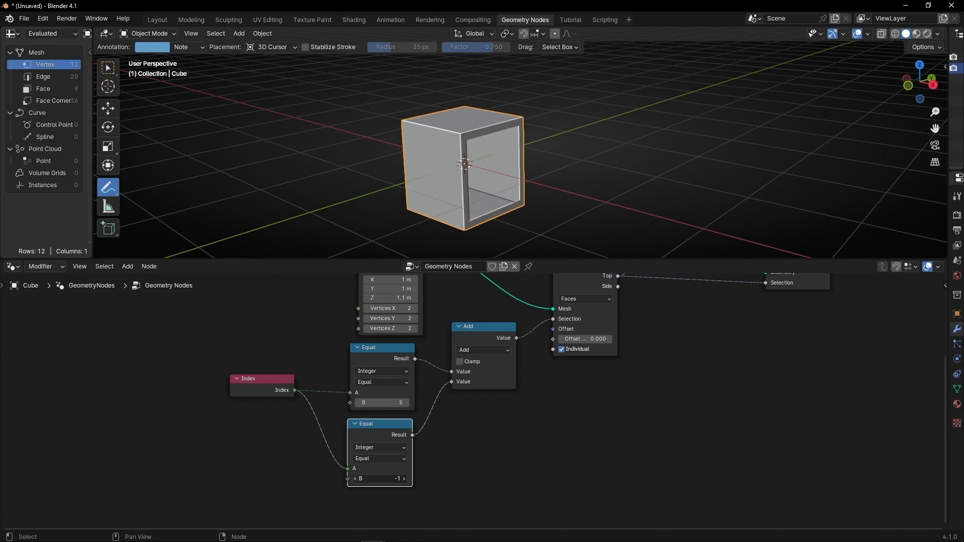
# Step: Step the lower Equal node's B value up to 4, checking the cube's openings from another side
pyautogui.click(404, 479)
pyautogui.click(404, 479)
pyautogui.moveTo(392, 181); pyautogui.dragTo(611, 151, button='middle')
pyautogui.click(404, 480)
pyautogui.click(404, 480)
pyautogui.click(404, 480)
pyautogui.click(404, 480)
# Step: Lower the Scale Elements node's Scale to shrink both face openings in the cube
pyautogui.scroll(3, 526, 166)
pyautogui.scroll(-3, 603, 322)
pyautogui.moveTo(647, 279); pyautogui.dragTo(527, 344, button='middle')
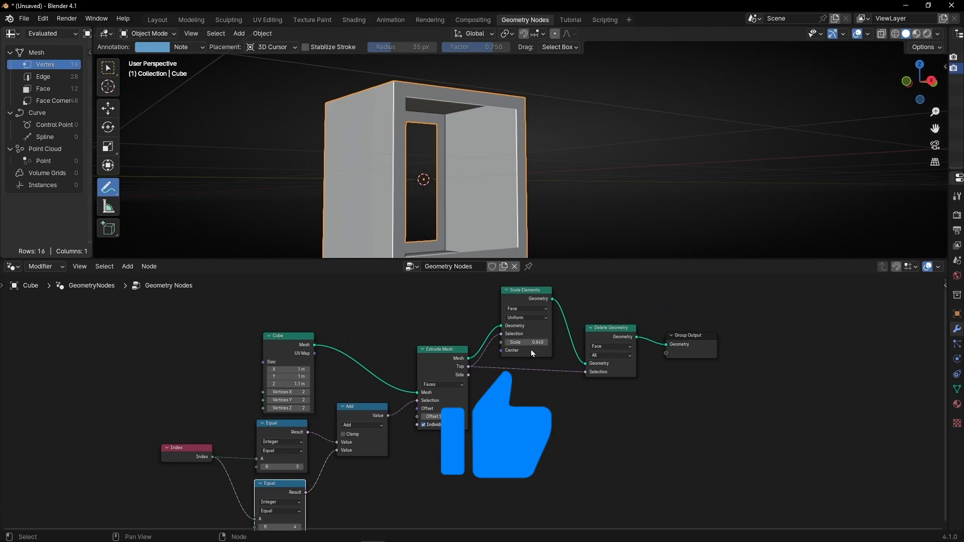
pyautogui.scroll(10, 556, 299)
pyautogui.moveTo(447, 220); pyautogui.dragTo(402, 231, button='middle')
pyautogui.scroll(-3, 417, 221)
pyautogui.moveTo(476, 402); pyautogui.dragTo(452, 403)
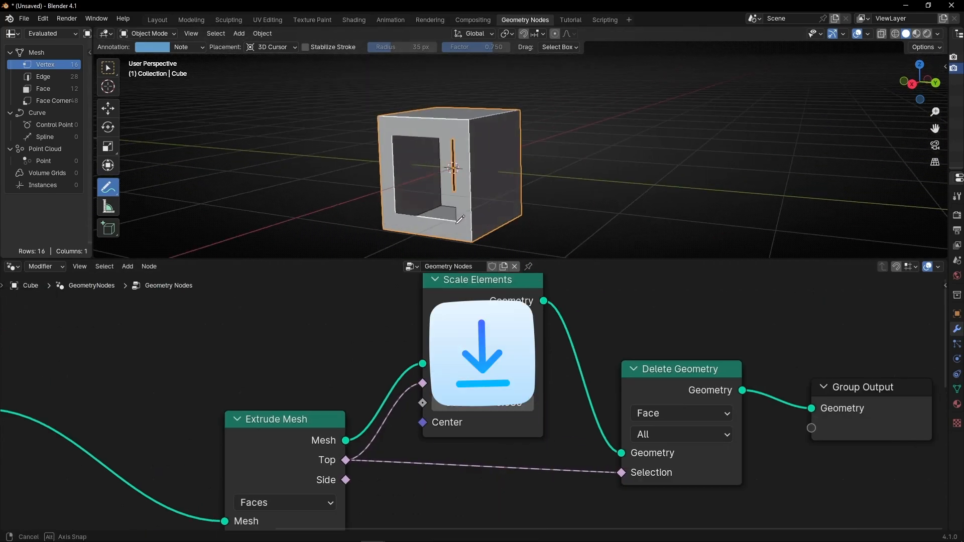